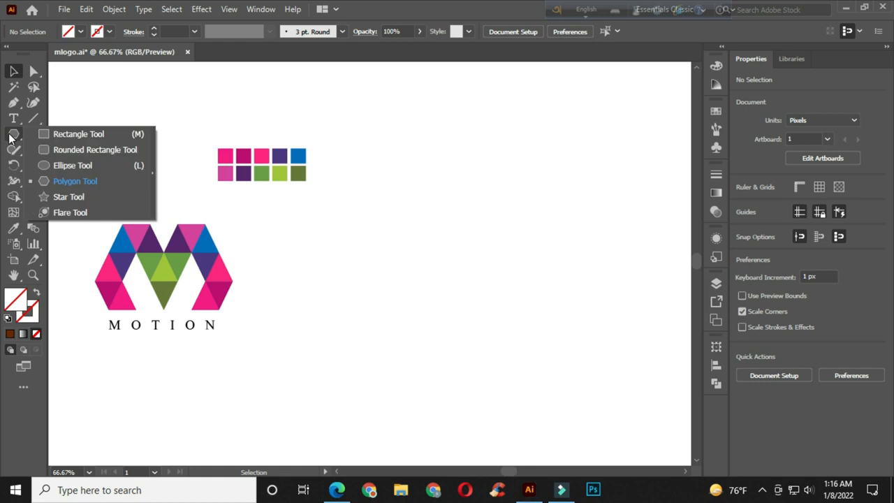
Draw a 200 by 200 px rectangle with a black stroke and no fill in the empty canvas area beside the logo.
{"action": "left_click", "coordinate": [78, 135]}
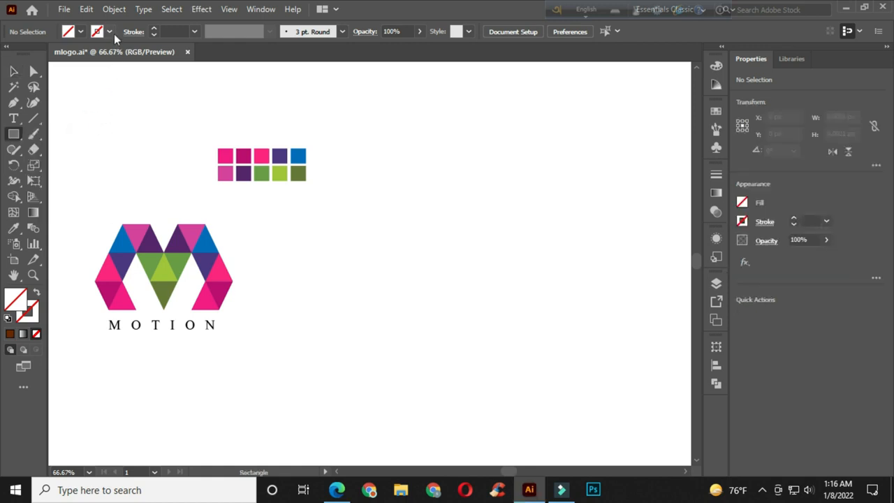
{"action": "left_click", "coordinate": [109, 31]}
{"action": "left_click", "coordinate": [36, 54]}
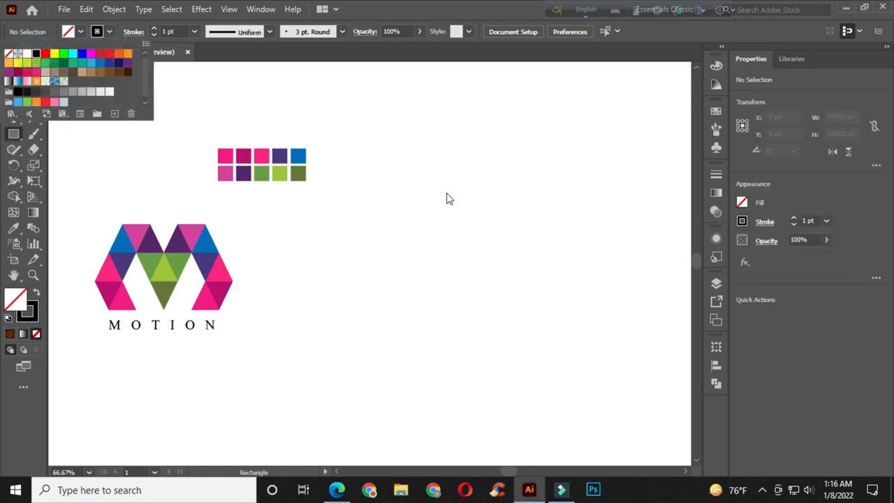
{"action": "left_click", "coordinate": [461, 224]}
{"action": "left_click", "coordinate": [462, 234]}
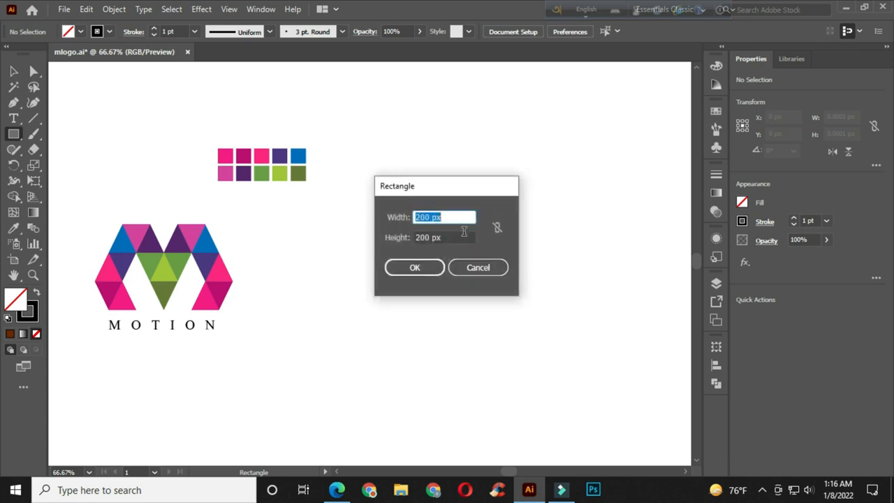
{"action": "left_click", "coordinate": [413, 268]}
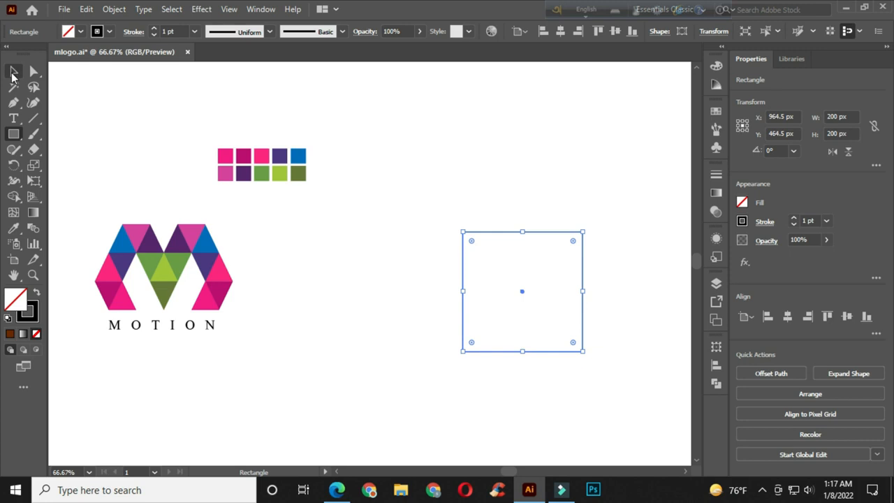
Split the rectangle into a grid of 5 rows.
{"action": "left_click", "coordinate": [14, 71]}
{"action": "left_click", "coordinate": [113, 10]}
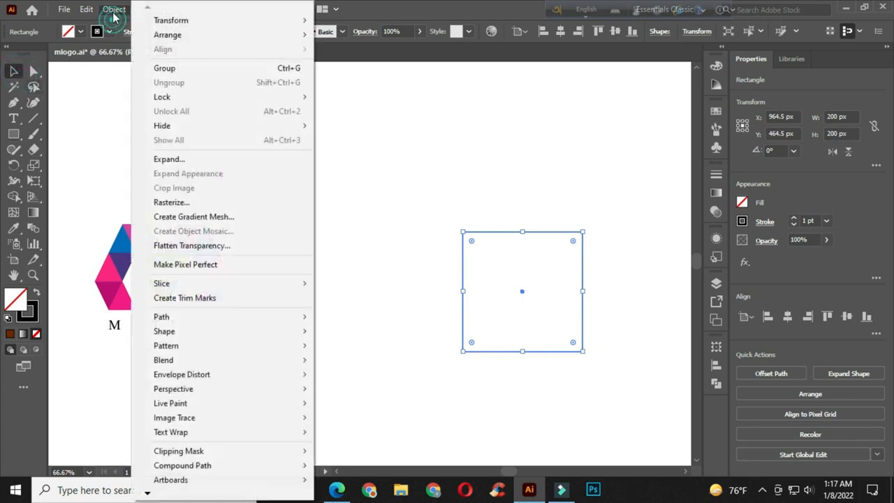
{"action": "mouse_move", "coordinate": [200, 321]}
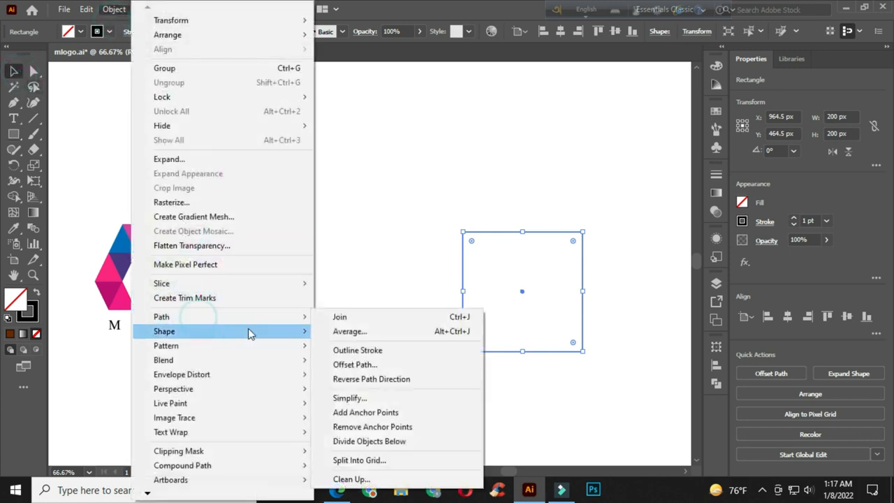
{"action": "left_click", "coordinate": [358, 461]}
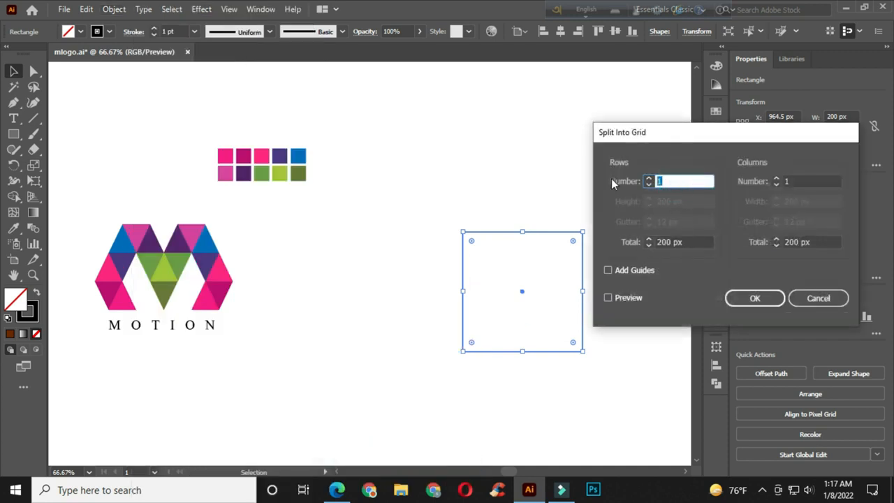
{"action": "type", "text": "5"}
{"action": "left_click", "coordinate": [614, 298]}
{"action": "left_click", "coordinate": [771, 298]}
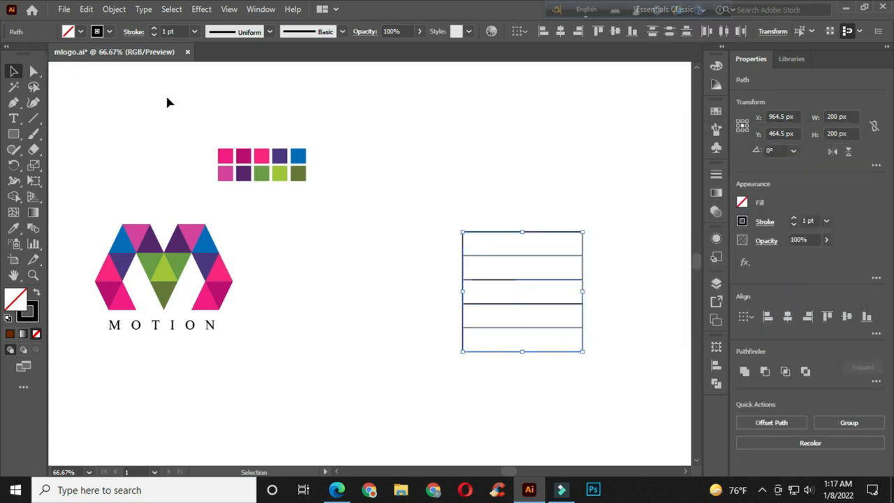
Group the five rows and move the group closer to the logo, to about X 830.5 px, Y 452.5 px.
{"action": "right_click", "coordinate": [494, 238]}
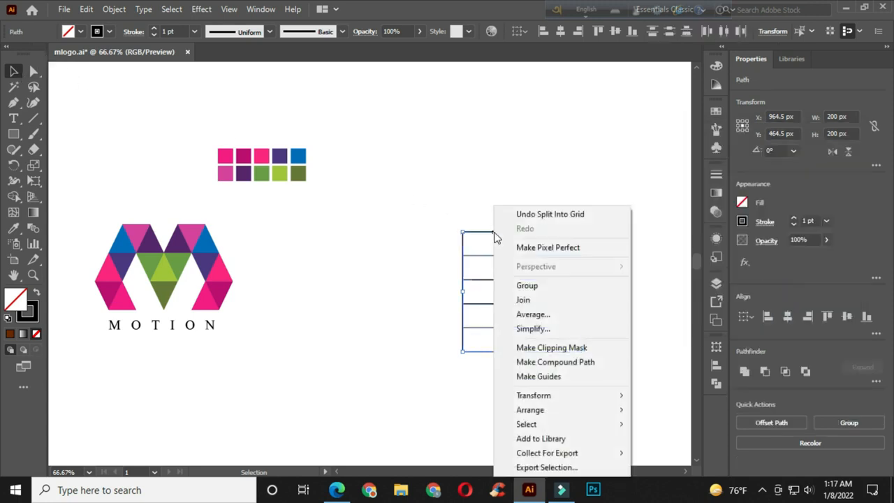
{"action": "left_click", "coordinate": [538, 280]}
{"action": "left_click_drag", "start_coordinate": [511, 238], "coordinate": [418, 229]}
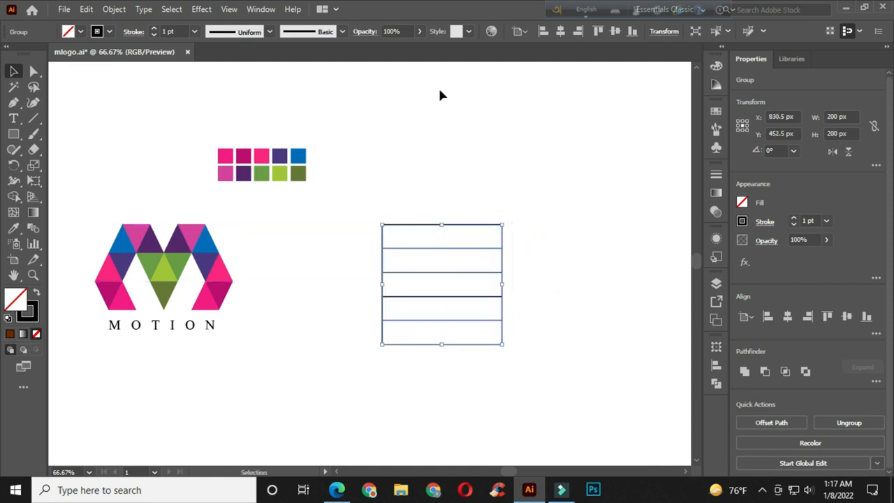
Draw a flat-topped hexagon about 156 by 135 px above the row grid.
{"action": "left_click_drag", "start_coordinate": [12, 142], "coordinate": [55, 181]}
{"action": "left_click_drag", "start_coordinate": [456, 141], "coordinate": [492, 173]}
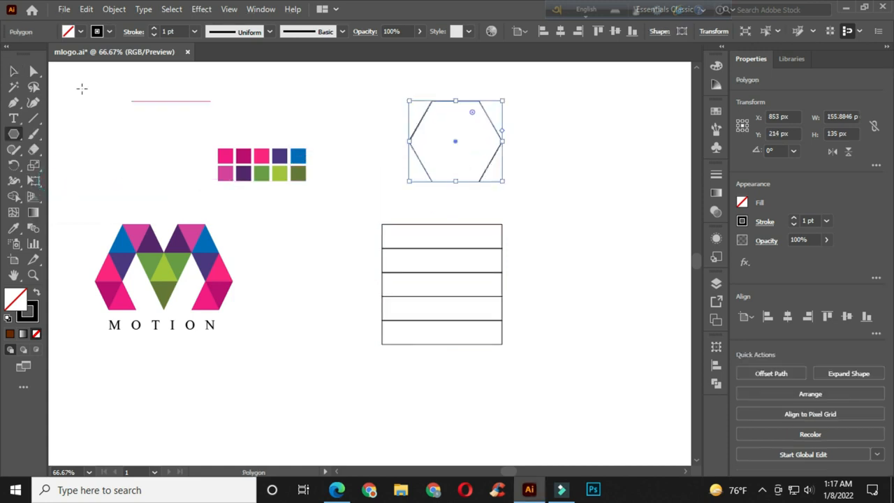
{"action": "left_click", "coordinate": [15, 73]}
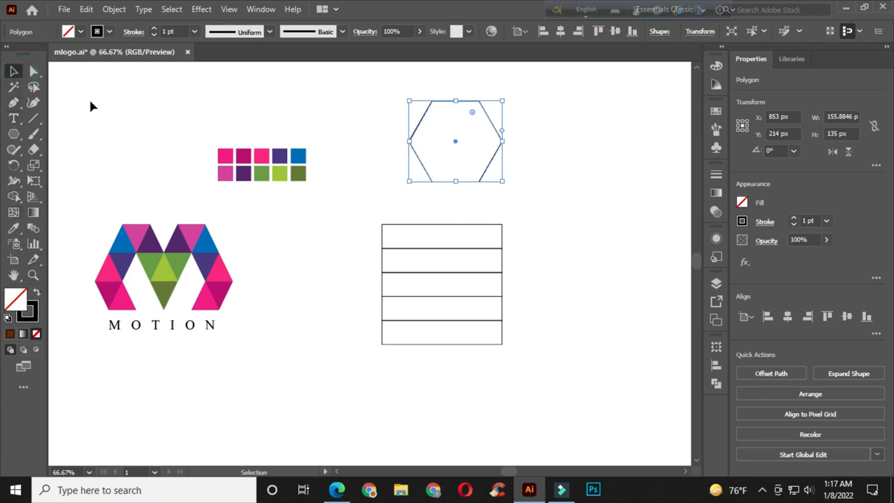
Give the hexagon a light blue fill and no stroke.
{"action": "left_click", "coordinate": [81, 31]}
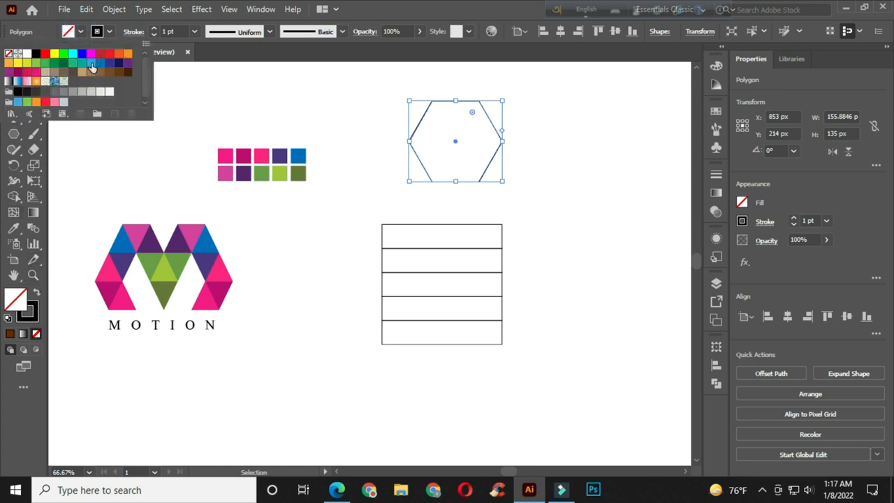
{"action": "left_click", "coordinate": [92, 67]}
{"action": "left_click", "coordinate": [81, 31]}
{"action": "left_click", "coordinate": [81, 31]}
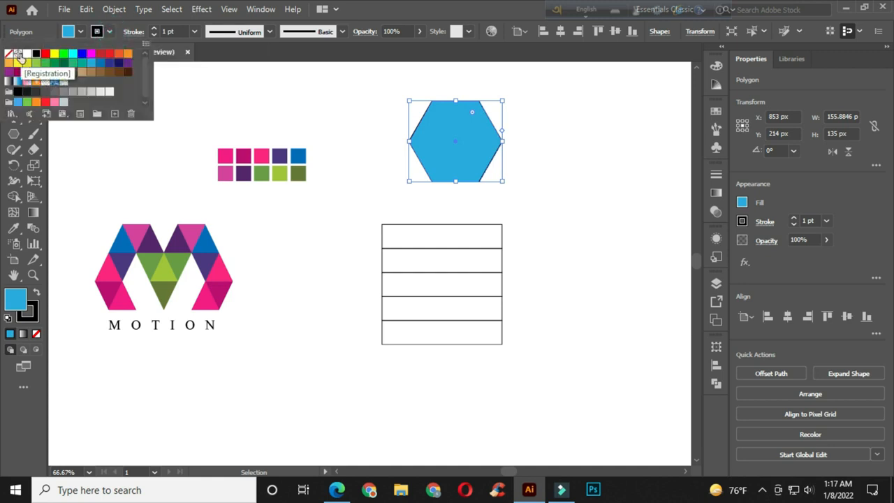
{"action": "left_click", "coordinate": [8, 53]}
{"action": "left_click", "coordinate": [436, 154]}
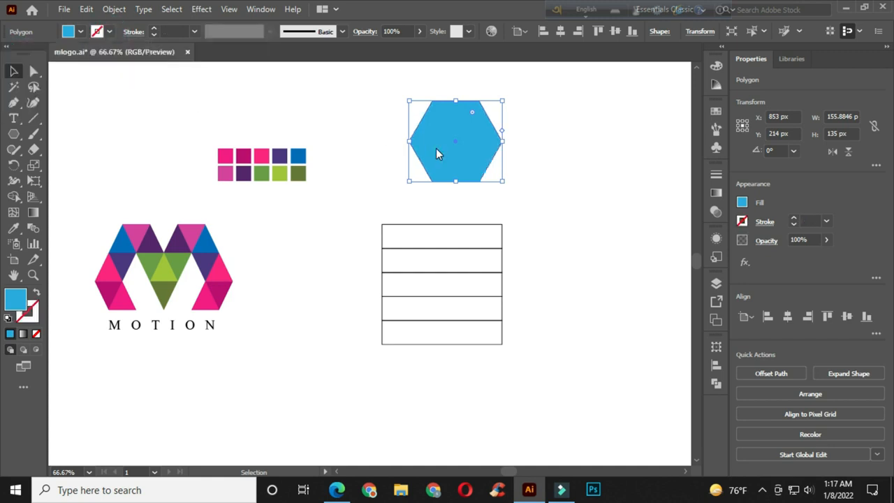
Move the hexagon onto the row grid, flush with its upper edge, and scale it proportionally to the grid's full height.
{"action": "left_click_drag", "start_coordinate": [450, 166], "coordinate": [402, 236]}
{"action": "scroll", "coordinate": [448, 274], "scroll_direction": "up", "scroll_amount": 1}
{"action": "mouse_move", "coordinate": [401, 202]}
{"action": "left_mouse_down"}
{"action": "mouse_move", "coordinate": [403, 219]}
{"action": "mouse_move", "coordinate": [395, 216]}
{"action": "left_mouse_up"}
{"action": "scroll", "coordinate": [422, 140], "scroll_direction": "up", "scroll_amount": 1}
{"action": "left_click", "coordinate": [419, 111]}
{"action": "left_click", "coordinate": [384, 215]}
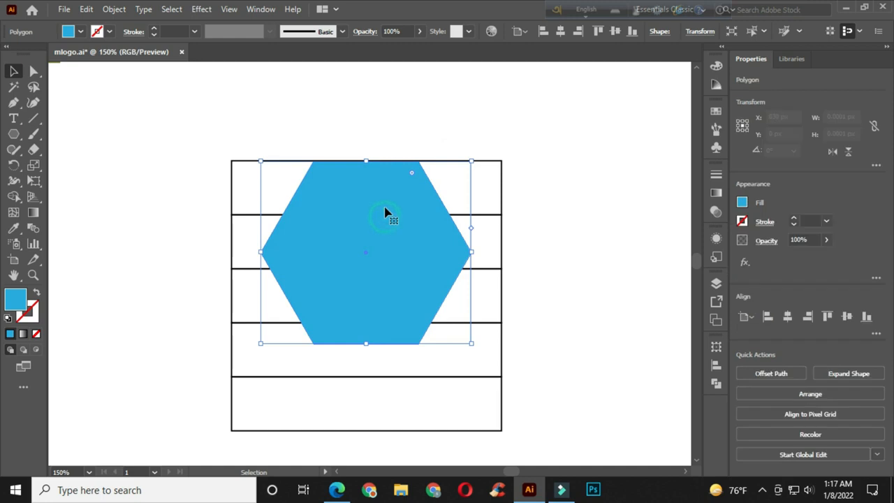
{"action": "left_click_drag", "start_coordinate": [366, 344], "coordinate": [381, 430]}
Align the centers of the hexagon and the row grid both horizontally and vertically.
{"action": "left_click_drag", "start_coordinate": [357, 106], "coordinate": [508, 282]}
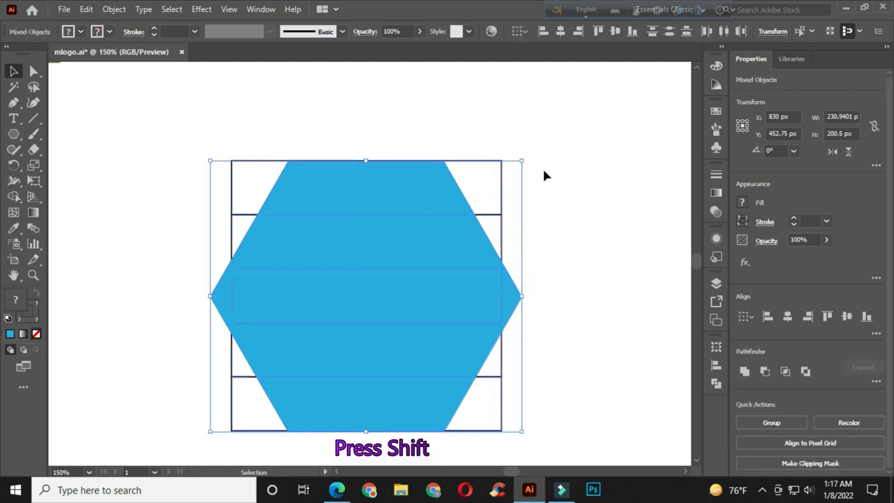
{"action": "left_click", "coordinate": [561, 35]}
{"action": "left_click", "coordinate": [615, 33]}
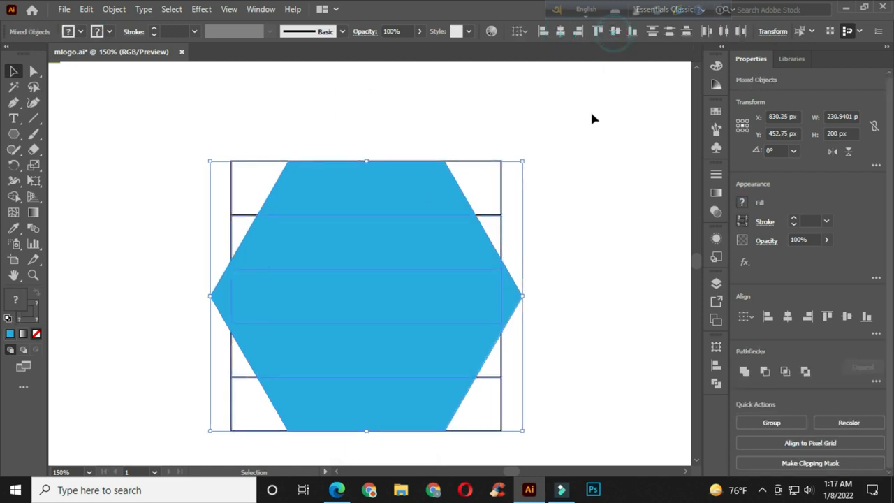
{"action": "left_click", "coordinate": [585, 172]}
Bring the row grid to the front of the hexagon.
{"action": "left_click", "coordinate": [500, 200]}
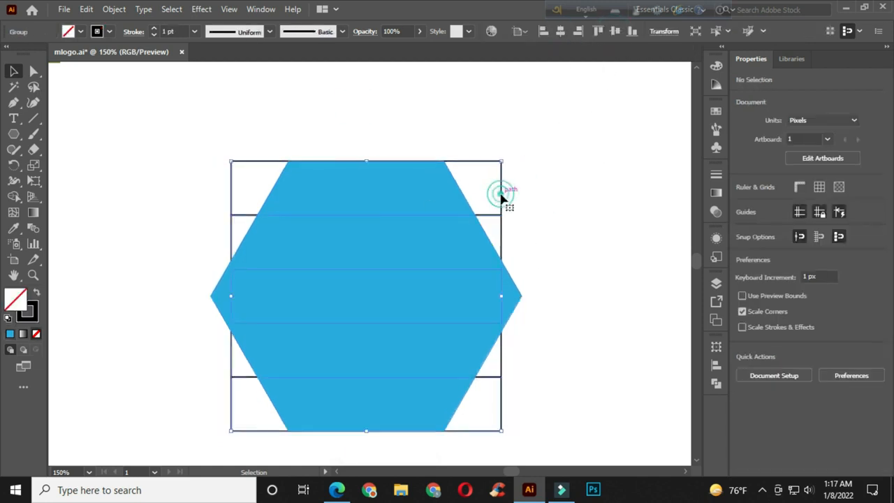
{"action": "right_click", "coordinate": [501, 200]}
{"action": "mouse_move", "coordinate": [554, 357]}
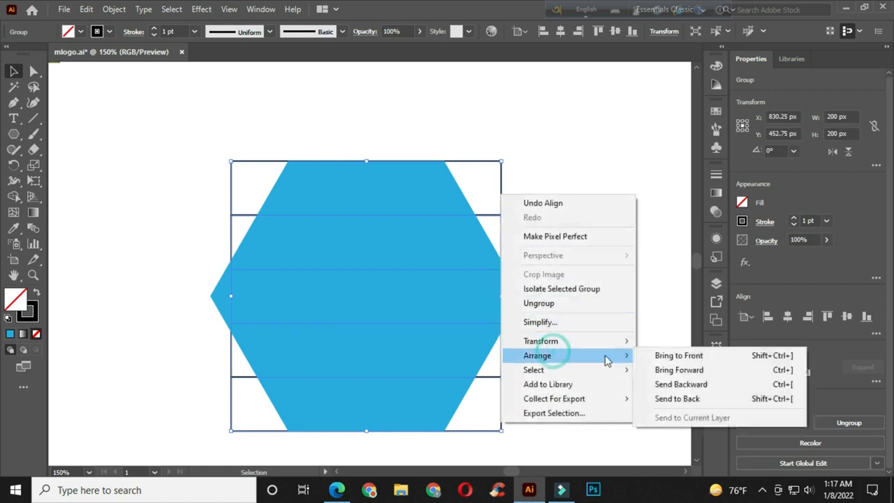
{"action": "left_click", "coordinate": [646, 355]}
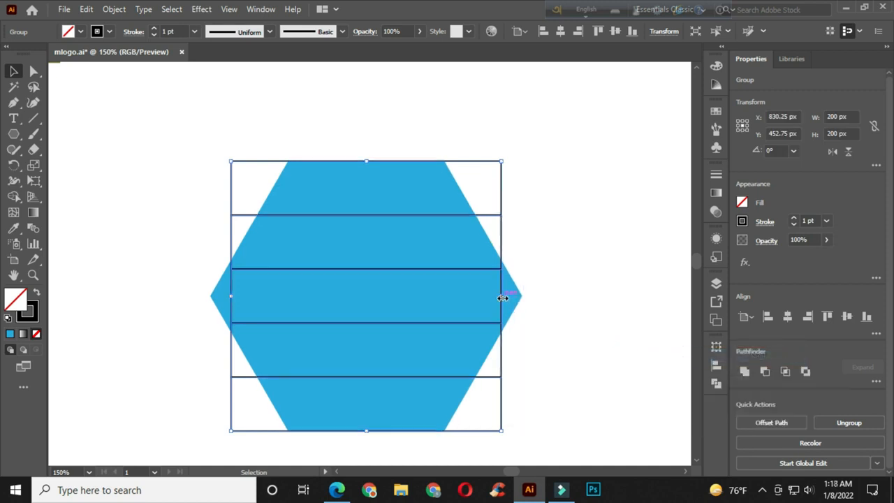
Widen the row grid symmetrically to about 231.5 px so its sides meet the hexagon's outer corners.
{"action": "left_click_drag", "start_coordinate": [502, 298], "coordinate": [522, 325]}
{"action": "key", "text": "space"}
{"action": "left_click_drag", "start_coordinate": [568, 238], "coordinate": [515, 201]}
{"action": "left_click", "coordinate": [519, 128]}
{"action": "left_click_drag", "start_coordinate": [451, 111], "coordinate": [473, 142]}
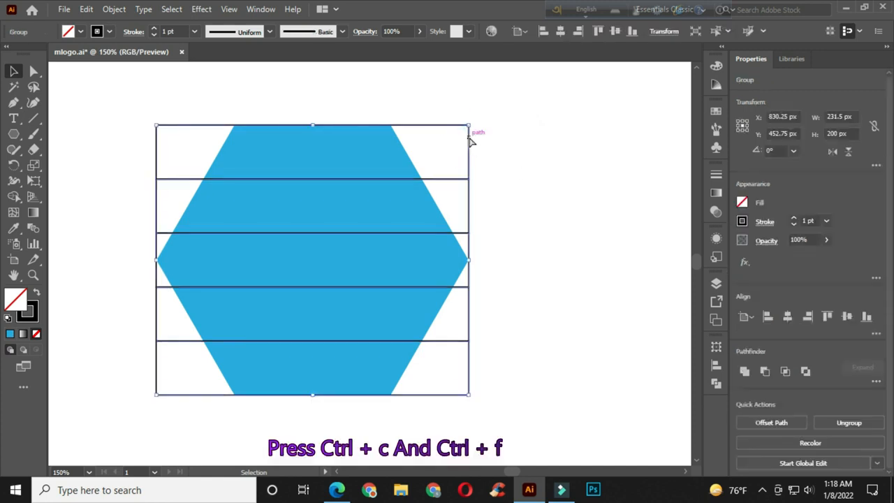
Duplicate the row grid in place and rotate the copy to 300° so its lines run parallel to a slanted hexagon side.
{"action": "key", "text": "ctrl+c"}
{"action": "key", "text": "ctrl+f"}
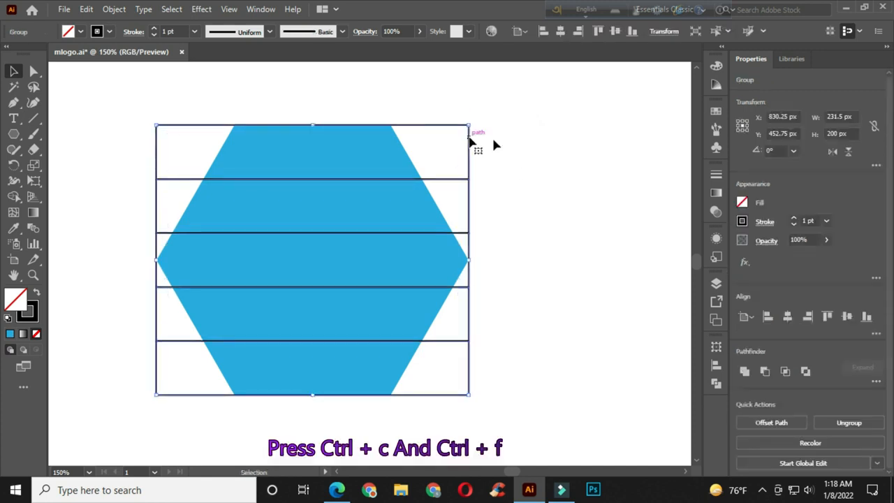
{"action": "left_click_drag", "start_coordinate": [473, 122], "coordinate": [495, 329]}
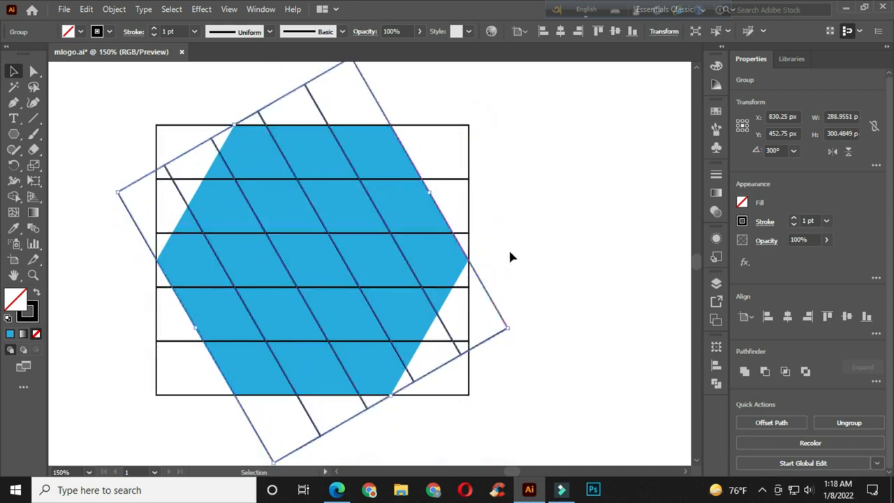
Duplicate the rotated grid in place and turn the copy a further 60° so its lines follow the opposite diagonal.
{"action": "key", "text": "ctrl+c"}
{"action": "key", "text": "ctrl+f"}
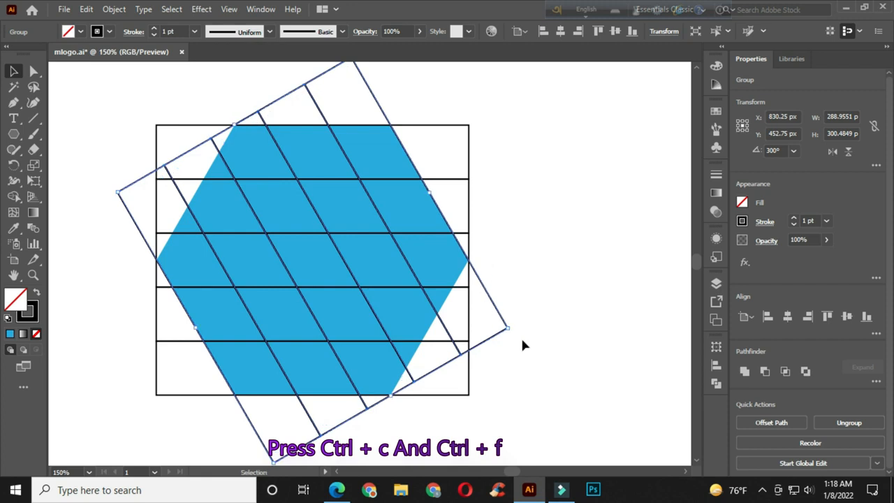
{"action": "left_click_drag", "start_coordinate": [514, 331], "coordinate": [347, 433]}
{"action": "left_click", "coordinate": [560, 193]}
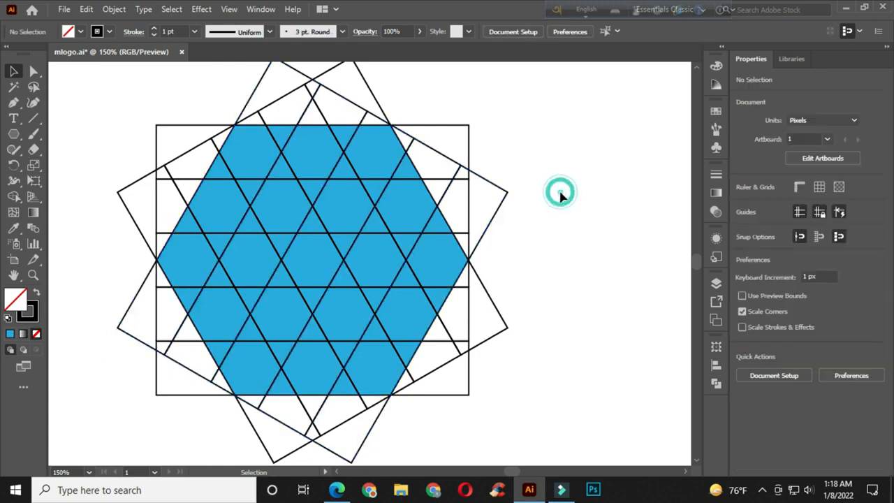
Move the unrotated grid up 20 px so its horizontal lines pass through the crossings of the diagonal lines.
{"action": "scroll", "coordinate": [475, 164], "scroll_direction": "up", "scroll_amount": 1}
{"action": "key", "text": "space"}
{"action": "left_click_drag", "start_coordinate": [458, 166], "coordinate": [544, 176]}
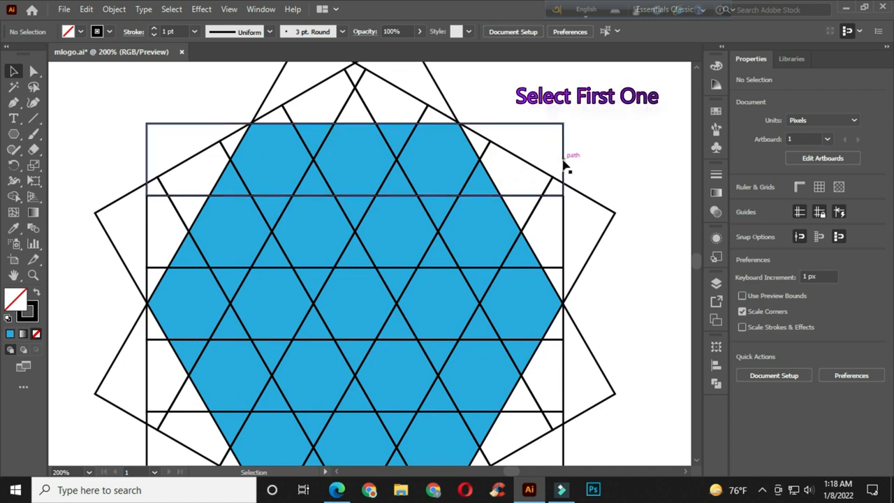
{"action": "left_click", "coordinate": [565, 166]}
{"action": "left_click_drag", "start_coordinate": [441, 199], "coordinate": [448, 165]}
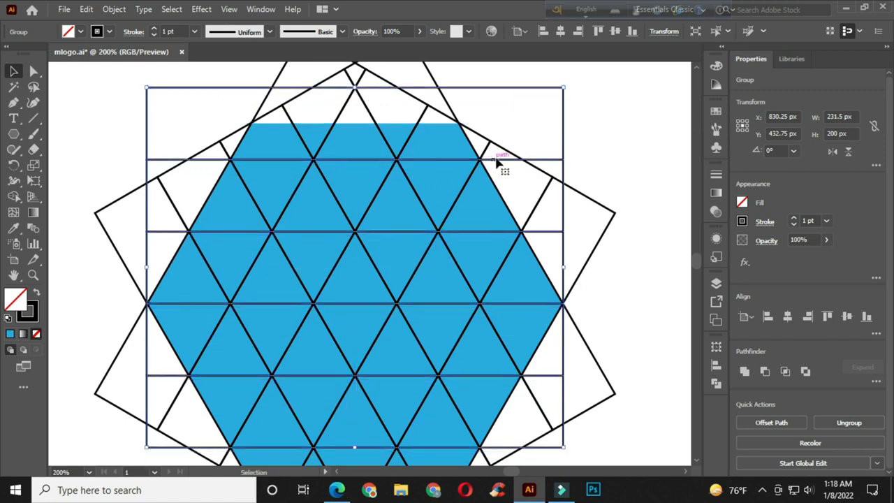
{"action": "key", "text": "Up"}
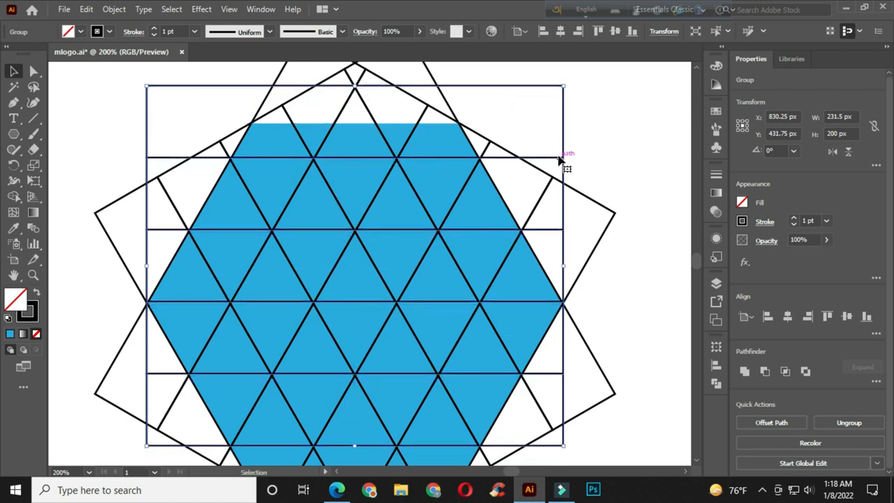
{"action": "key", "text": "Down"}
{"action": "scroll", "coordinate": [601, 143], "scroll_direction": "down", "scroll_amount": 1}
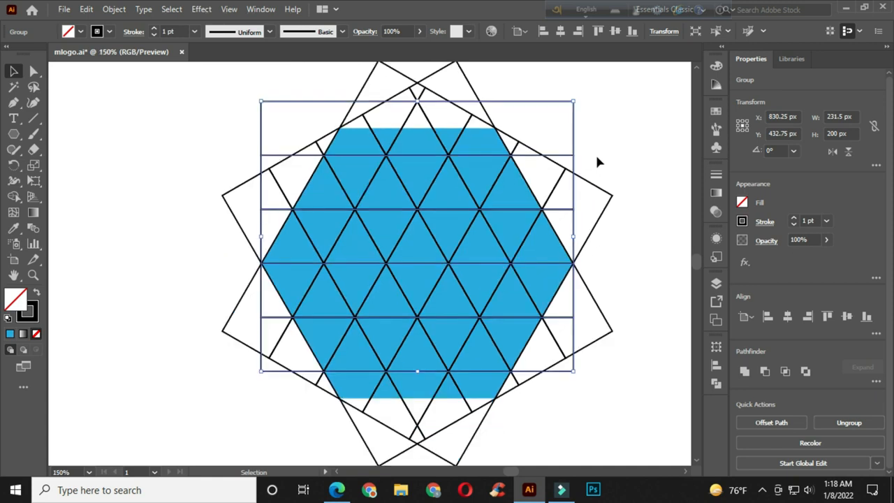
Try a dark green fill on the hexagon and all three grids, and undo it.
{"action": "left_click_drag", "start_coordinate": [596, 153], "coordinate": [410, 154]}
{"action": "left_click_drag", "start_coordinate": [486, 146], "coordinate": [575, 159]}
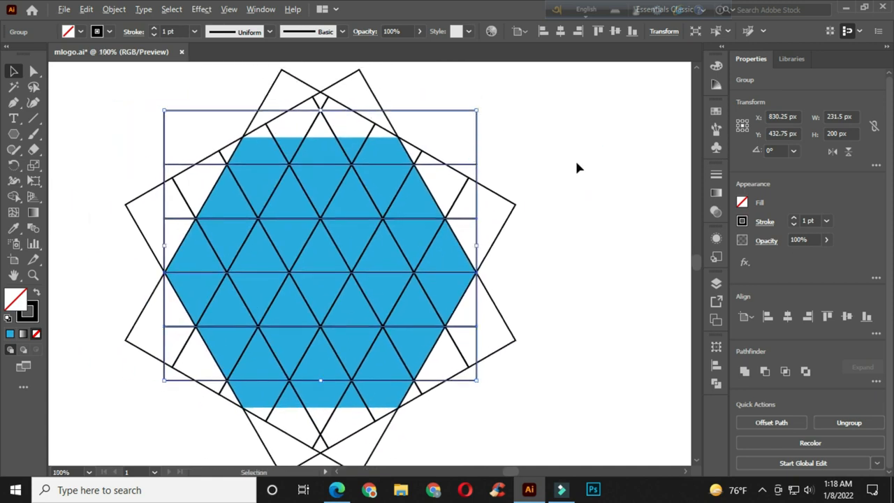
{"action": "scroll", "coordinate": [575, 159], "scroll_direction": "down", "scroll_amount": 1}
{"action": "scroll", "coordinate": [580, 171], "scroll_direction": "up", "scroll_amount": 1}
{"action": "left_click", "coordinate": [297, 113]}
{"action": "left_click_drag", "start_coordinate": [255, 110], "coordinate": [545, 356]}
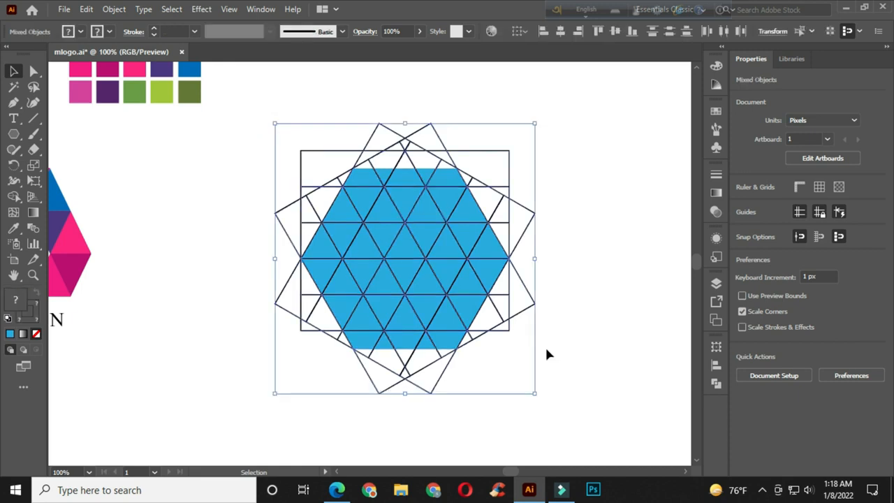
{"action": "left_click", "coordinate": [716, 67]}
{"action": "left_click", "coordinate": [589, 99]}
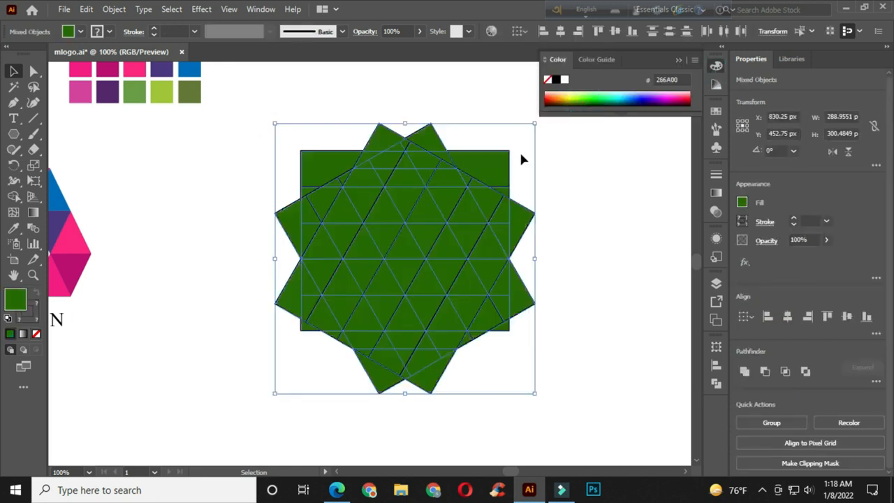
{"action": "key", "text": "ctrl+z"}
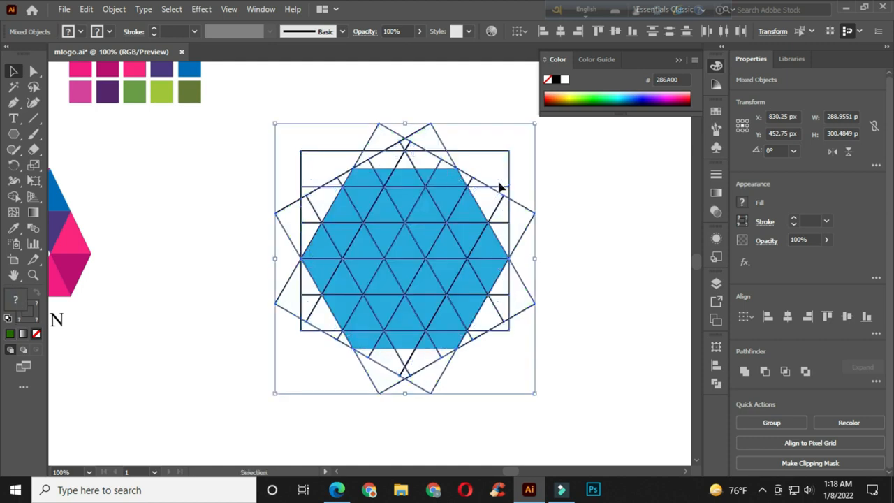
Select the hexagon with all grids and use Shape Builder to fill top-row inverted triangles: first one brown 945400, second one dark green 003F04.
{"action": "left_click", "coordinate": [123, 146]}
{"action": "left_click_drag", "start_coordinate": [280, 130], "coordinate": [535, 405]}
{"action": "left_click", "coordinate": [14, 197]}
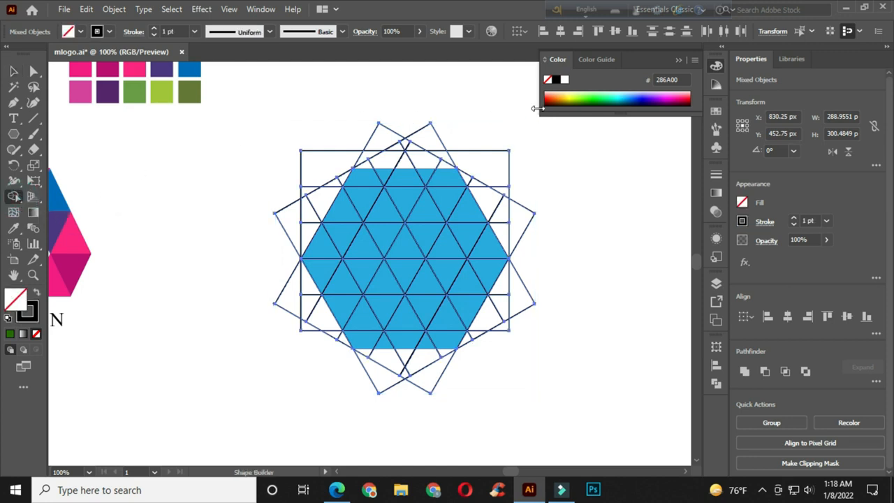
{"action": "left_click", "coordinate": [560, 98]}
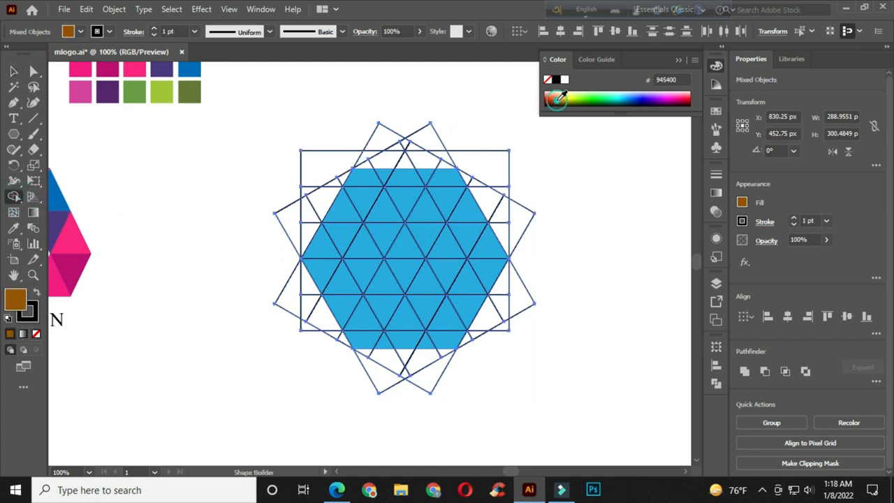
{"action": "left_click", "coordinate": [370, 200]}
{"action": "left_click", "coordinate": [594, 104]}
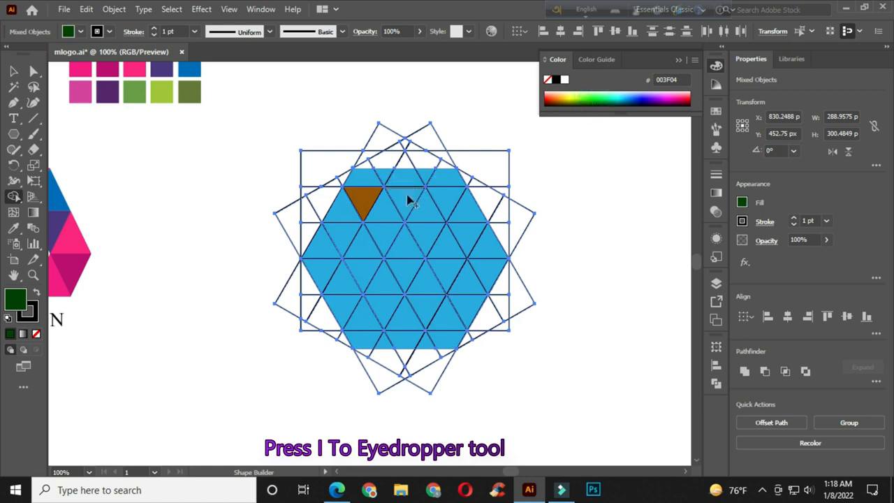
{"action": "left_click", "coordinate": [405, 197]}
Fill the rest of the top triangle row with Shape Builder in purple, maroon, bright green, dark olive and gold.
{"action": "left_click", "coordinate": [453, 201]}
{"action": "left_click", "coordinate": [469, 208]}
{"action": "left_click", "coordinate": [596, 101]}
{"action": "left_click", "coordinate": [426, 215]}
{"action": "left_click", "coordinate": [572, 103]}
{"action": "left_click", "coordinate": [385, 209]}
{"action": "left_click", "coordinate": [564, 99]}
{"action": "left_click", "coordinate": [342, 210]}
Fill second-row triangles with light green, dark green and blue, and the inverted one right of the blue with magenta BF006C.
{"action": "left_click", "coordinate": [581, 99]}
{"action": "left_click", "coordinate": [342, 235]}
{"action": "left_click", "coordinate": [592, 102]}
{"action": "left_click", "coordinate": [384, 234]}
{"action": "left_click", "coordinate": [624, 102]}
{"action": "left_click", "coordinate": [414, 250]}
{"action": "left_click", "coordinate": [682, 98]}
{"action": "left_click", "coordinate": [429, 234]}
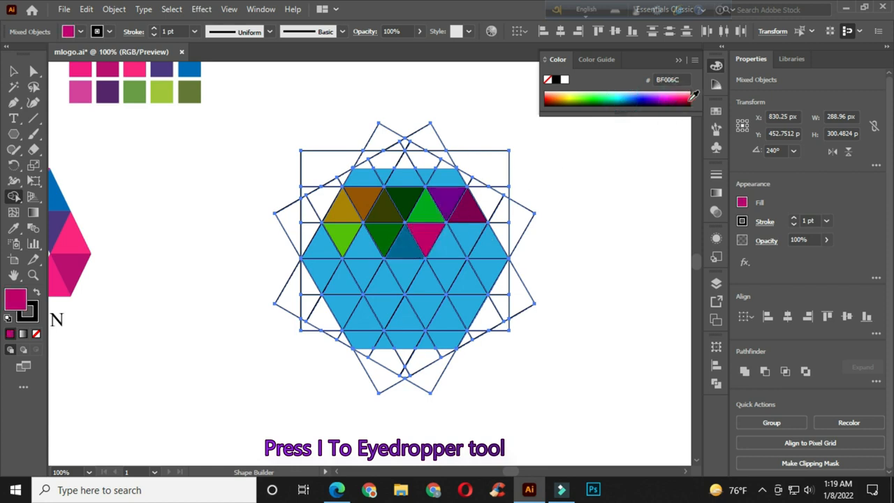
Fill the three rightmost triangles of the second row with dark red, red FF152E and magenta.
{"action": "left_click", "coordinate": [692, 98]}
{"action": "left_click", "coordinate": [453, 244]}
{"action": "left_click", "coordinate": [690, 98]}
{"action": "left_click", "coordinate": [469, 233]}
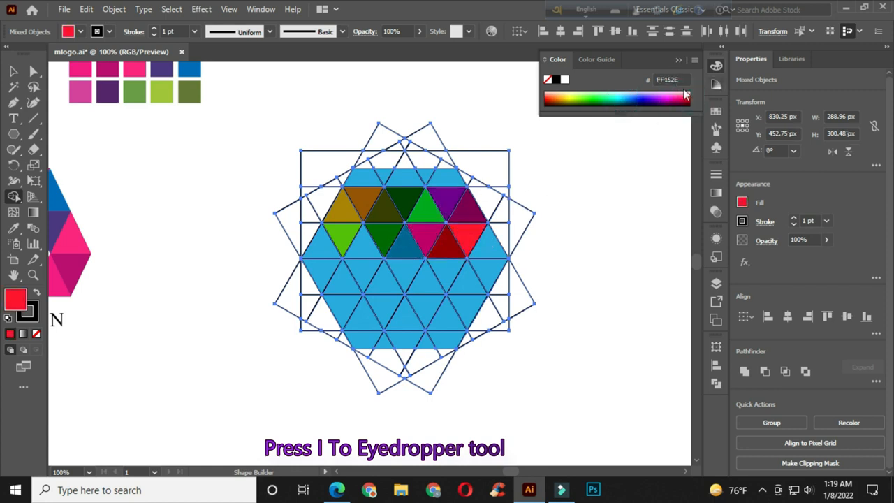
{"action": "left_click", "coordinate": [501, 238]}
Fill the three rightmost triangles of the third row with green 0B7F00, olive yellow AA9600 and cyan.
{"action": "left_click", "coordinate": [592, 102]}
{"action": "left_click", "coordinate": [447, 268]}
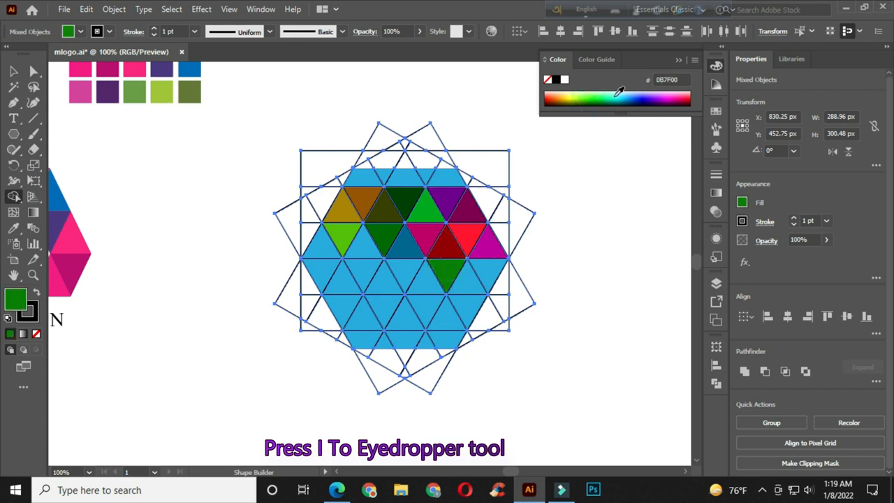
{"action": "left_click", "coordinate": [615, 98]}
{"action": "left_click", "coordinate": [491, 274]}
{"action": "left_click", "coordinate": [559, 99]}
{"action": "left_click", "coordinate": [482, 278]}
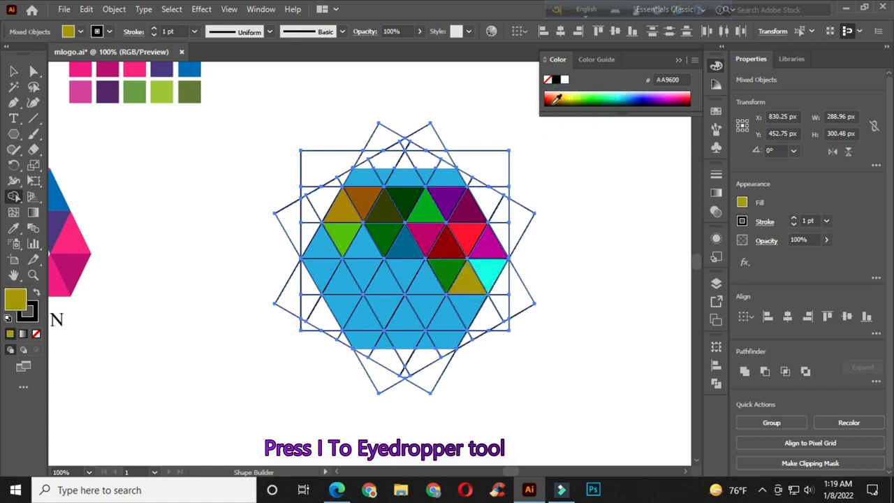
Fill the middle third-row triangles with brown-orange, amber FFAB00 and orange, and the second row's third triangle with peach.
{"action": "left_click", "coordinate": [556, 99]}
{"action": "left_click", "coordinate": [430, 280]}
{"action": "left_click", "coordinate": [564, 94]}
{"action": "left_click", "coordinate": [408, 264]}
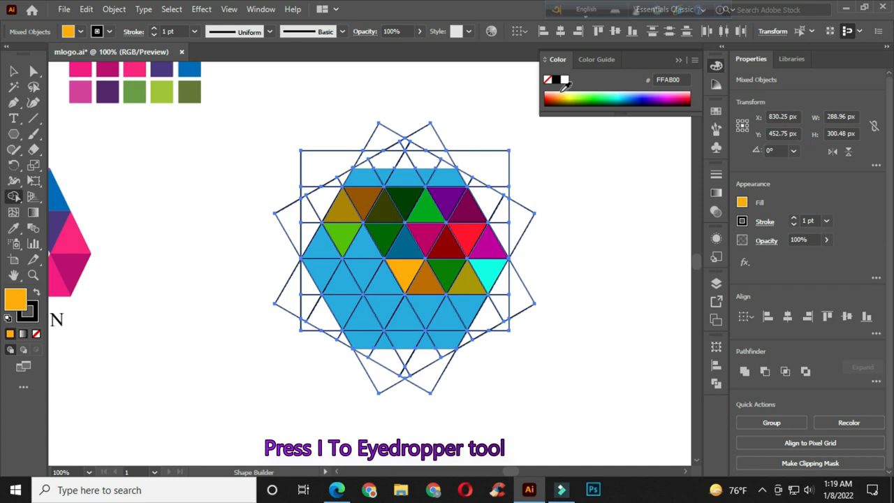
{"action": "left_click", "coordinate": [559, 96]}
{"action": "left_click", "coordinate": [389, 275]}
{"action": "left_click", "coordinate": [560, 91]}
{"action": "left_click", "coordinate": [362, 245]}
Fill the third row's leftmost triangles with orange E97D00, dark green 355500 and dark teal, and the second row's first with olive green 5A7F00.
{"action": "left_click", "coordinate": [563, 100]}
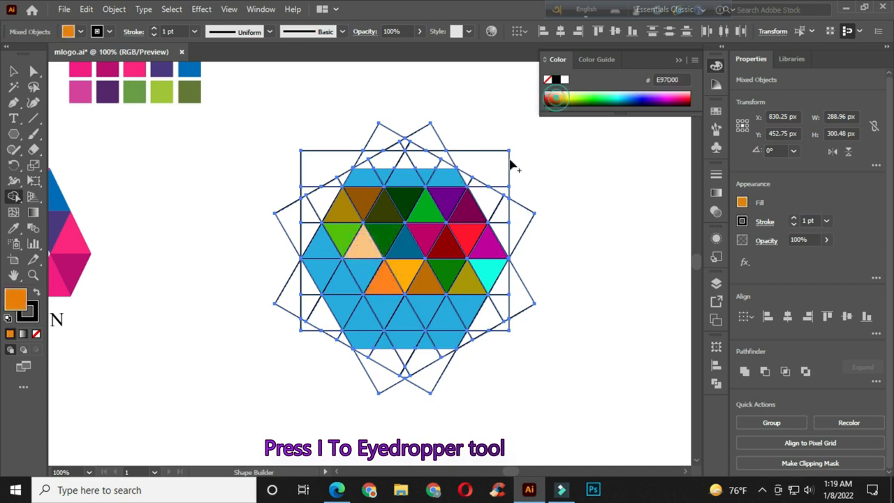
{"action": "left_click", "coordinate": [323, 274]}
{"action": "left_click", "coordinate": [565, 105]}
{"action": "left_click", "coordinate": [323, 244]}
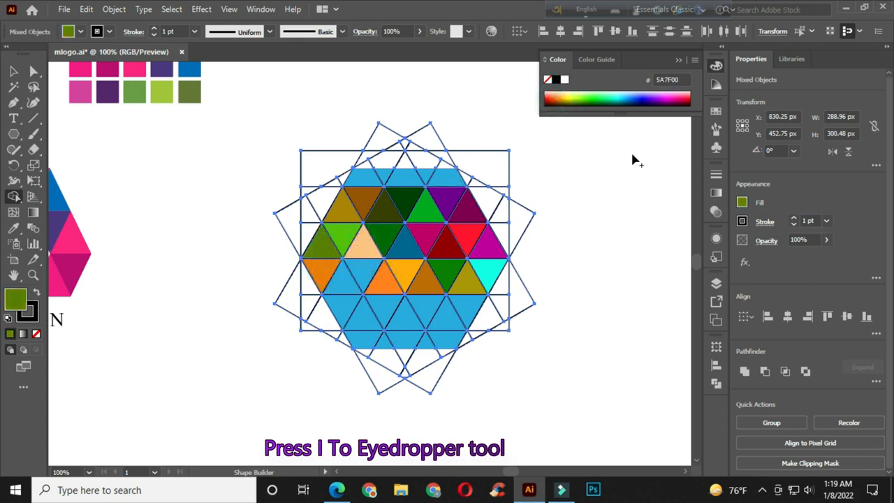
{"action": "left_click", "coordinate": [622, 100]}
{"action": "left_click", "coordinate": [354, 272]}
{"action": "left_click", "coordinate": [559, 104]}
{"action": "left_click", "coordinate": [341, 281]}
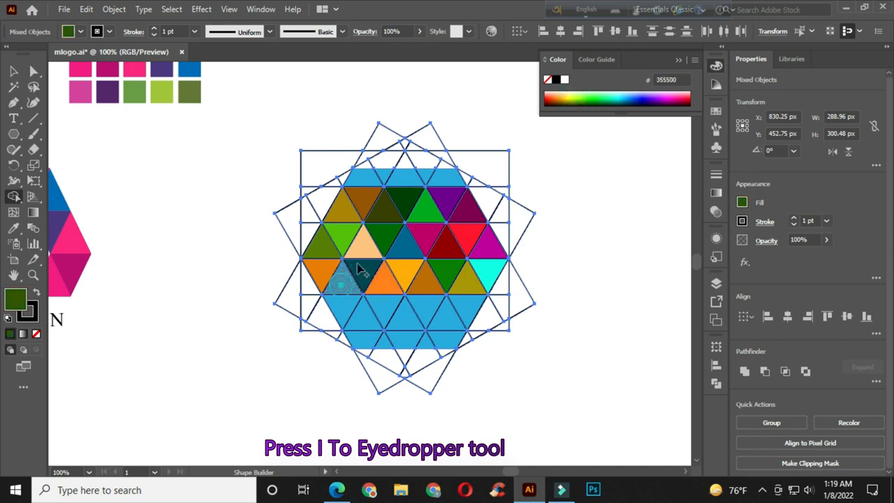
Fill the four inverted triangles of the fourth row with near-black, very dark green, navy blue and violet E77FFF.
{"action": "left_click", "coordinate": [550, 104]}
{"action": "left_click", "coordinate": [353, 316]}
{"action": "left_click", "coordinate": [591, 105]}
{"action": "left_click", "coordinate": [382, 311]}
{"action": "left_click", "coordinate": [639, 98]}
{"action": "left_click", "coordinate": [422, 315]}
{"action": "left_click", "coordinate": [674, 95]}
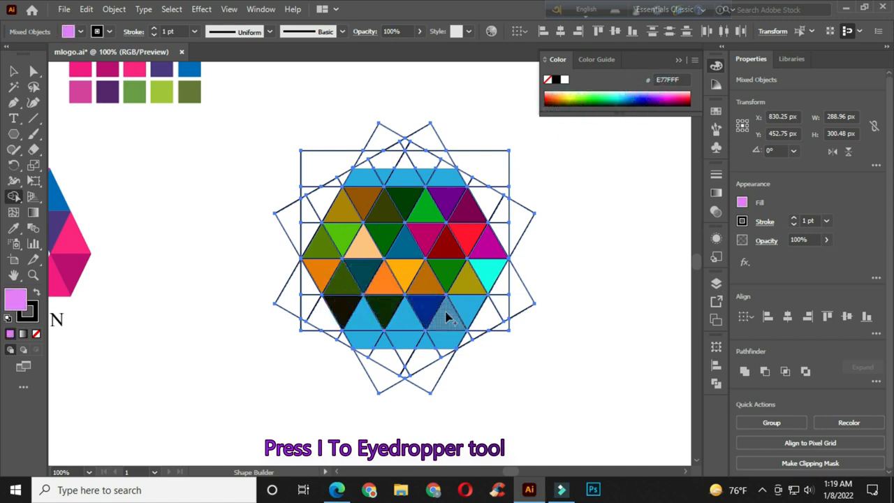
{"action": "left_click", "coordinate": [467, 310]}
Fill the three upright triangles of the fourth row with yellow-green 93AA00, bright green and indigo.
{"action": "left_click", "coordinate": [645, 102]}
{"action": "left_click", "coordinate": [447, 314]}
{"action": "left_click", "coordinate": [594, 98]}
{"action": "left_click", "coordinate": [406, 318]}
{"action": "left_click", "coordinate": [572, 102]}
{"action": "left_click", "coordinate": [365, 325]}
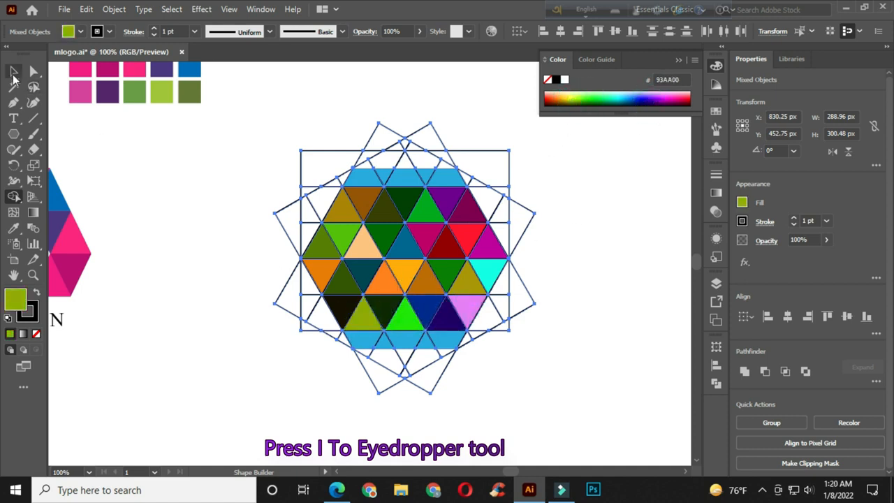
Leave Shape Builder and ungroup the merged triangle grid.
{"action": "key", "text": "v"}
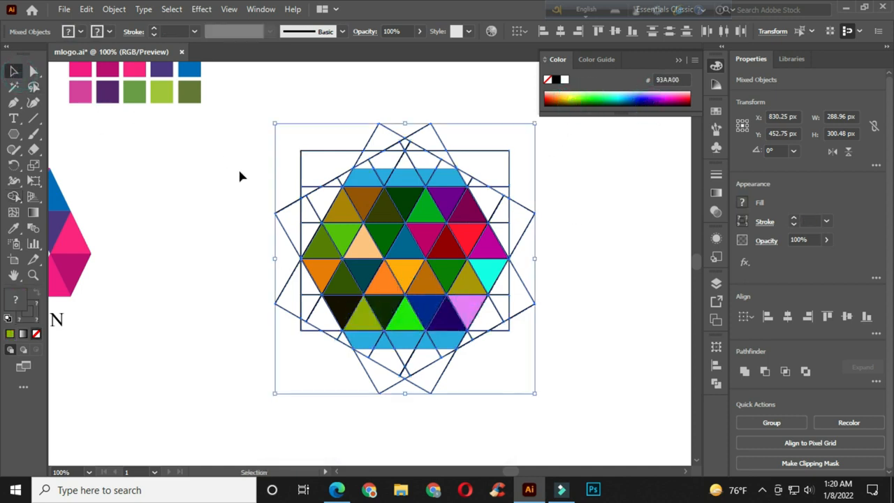
{"action": "right_click", "coordinate": [346, 230]}
{"action": "left_click", "coordinate": [200, 253]}
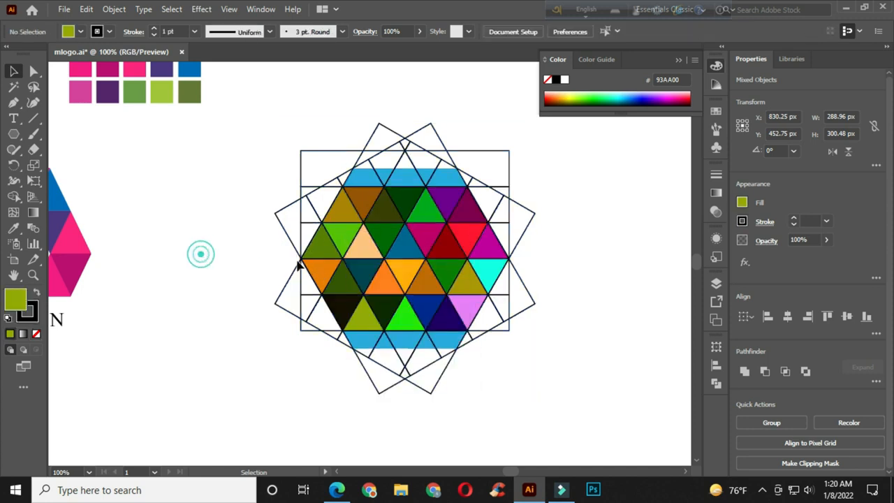
{"action": "left_click", "coordinate": [411, 248]}
{"action": "right_click", "coordinate": [411, 250]}
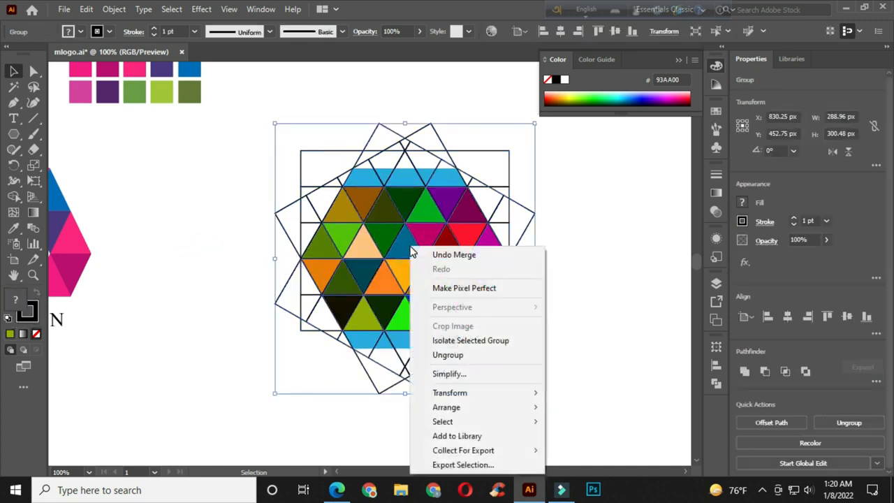
{"action": "left_click", "coordinate": [448, 356]}
{"action": "left_click", "coordinate": [566, 307]}
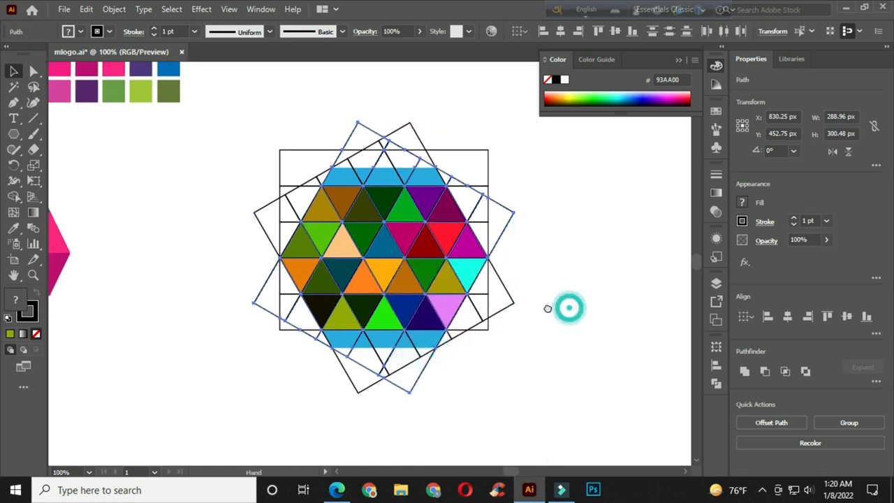
Delete the leftover outlines and blue pieces around the colored triangles, undoing the deletion that removes the rightmost magenta triangle.
{"action": "left_click", "coordinate": [556, 251]}
{"action": "left_click_drag", "start_coordinate": [280, 100], "coordinate": [473, 180]}
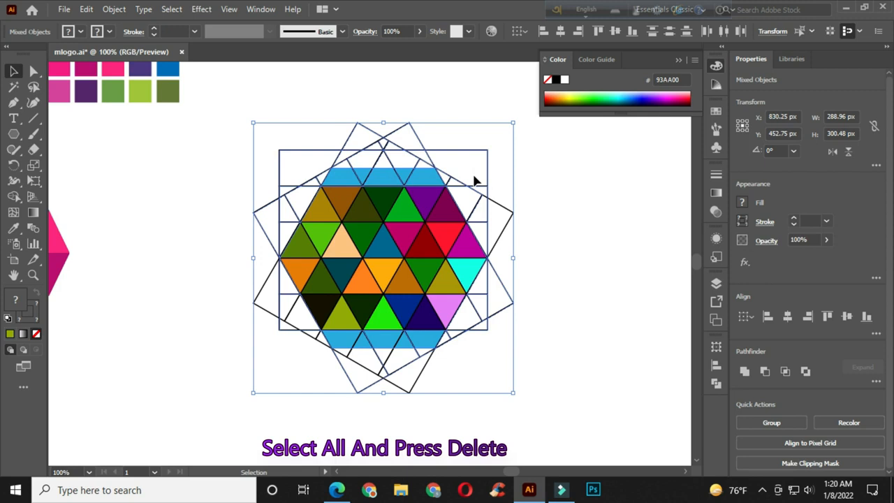
{"action": "key", "text": "Delete"}
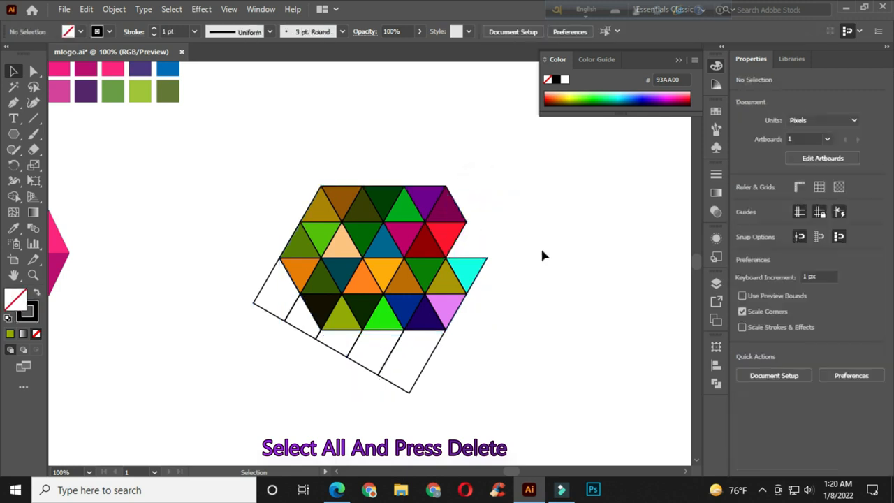
{"action": "key", "text": "ctrl+z"}
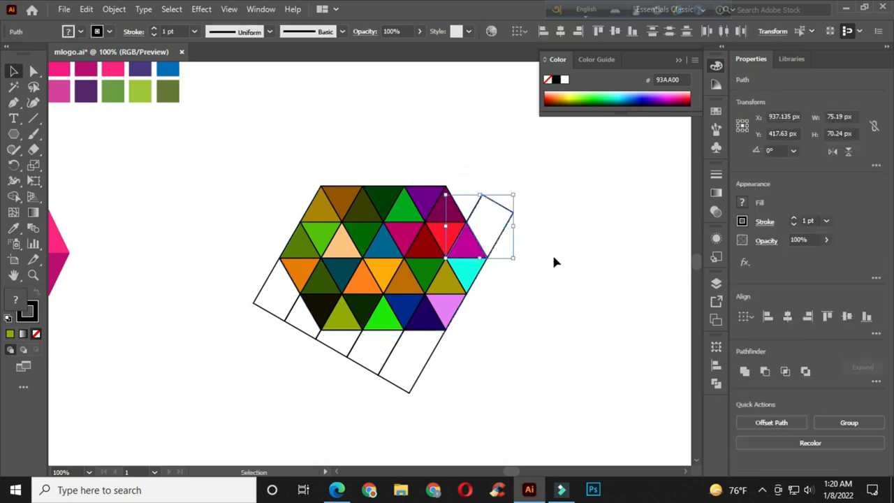
Delete the remaining empty outline strips beside the rightmost triangles and along the lower-left edge of the colored hexagon.
{"action": "left_click", "coordinate": [570, 250]}
{"action": "left_click_drag", "start_coordinate": [499, 175], "coordinate": [523, 248]}
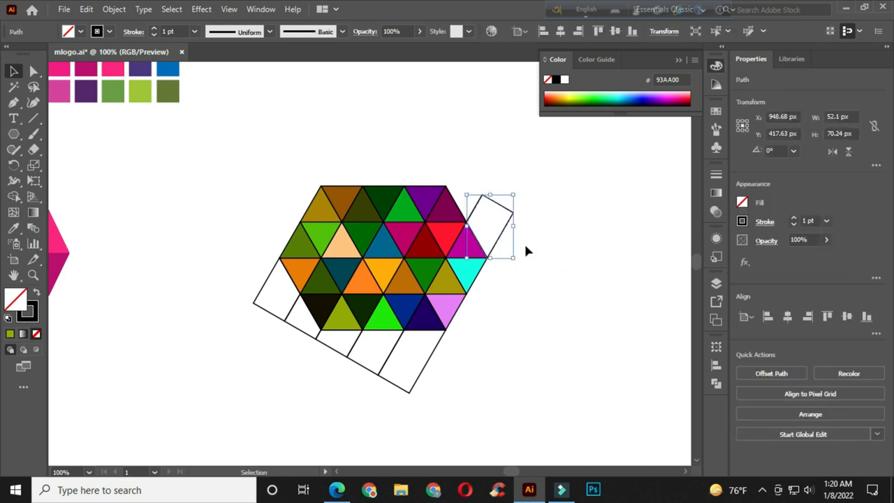
{"action": "key", "text": "Delete"}
{"action": "left_click_drag", "start_coordinate": [340, 361], "coordinate": [391, 370]}
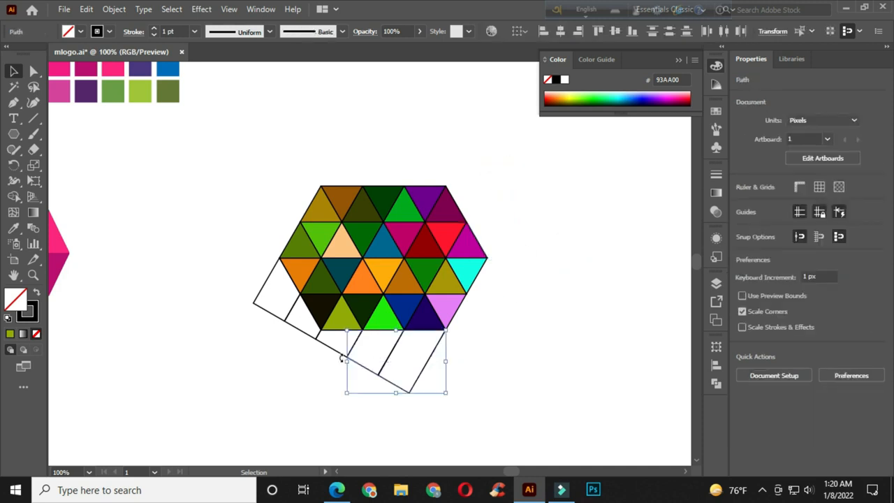
{"action": "key", "text": "Delete"}
{"action": "left_click_drag", "start_coordinate": [208, 273], "coordinate": [285, 324]}
{"action": "key", "text": "Delete"}
{"action": "left_click", "coordinate": [318, 343]}
{"action": "key", "text": "Delete"}
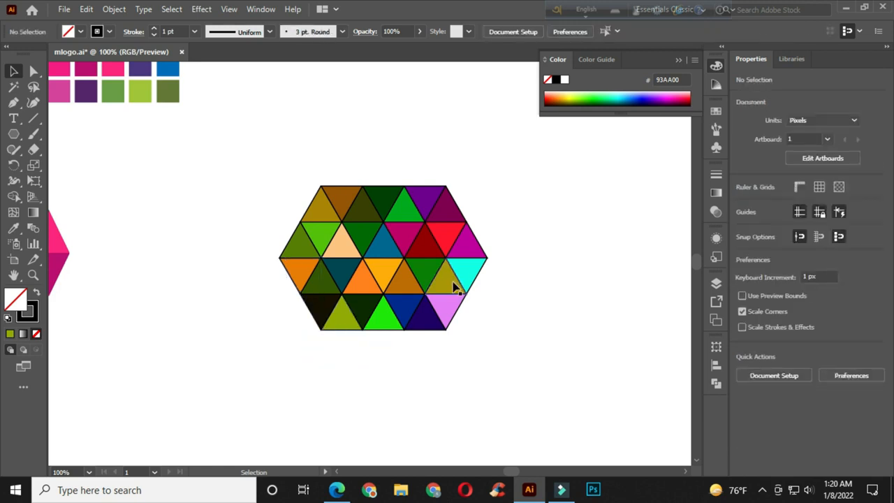
Move the whole block of colored triangles closer to the reference logo, to about X 784 px, Y 432 px, and deselect it.
{"action": "scroll", "coordinate": [454, 285], "scroll_direction": "down", "scroll_amount": 1}
{"action": "left_click_drag", "start_coordinate": [408, 286], "coordinate": [449, 281]}
{"action": "left_click_drag", "start_coordinate": [364, 203], "coordinate": [525, 332]}
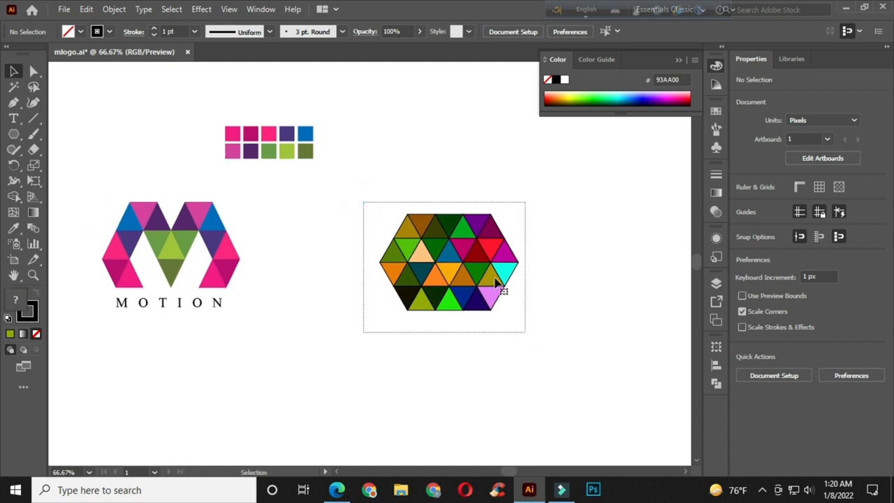
{"action": "left_click_drag", "start_coordinate": [477, 272], "coordinate": [450, 259]}
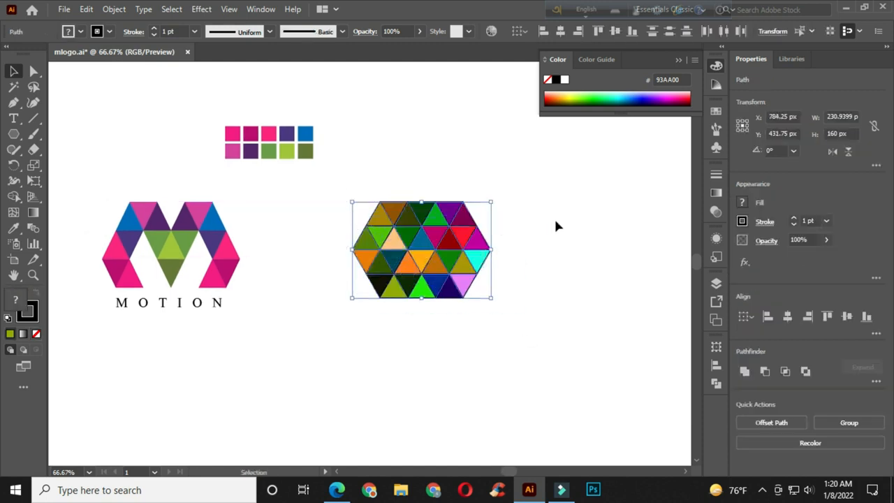
{"action": "scroll", "coordinate": [538, 222], "scroll_direction": "up", "scroll_amount": 1}
{"action": "left_click_drag", "start_coordinate": [520, 229], "coordinate": [569, 226]}
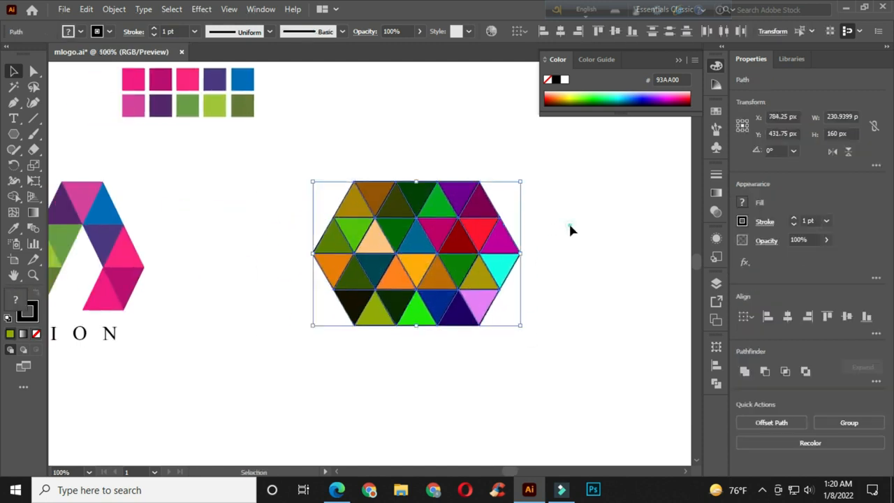
{"action": "left_click", "coordinate": [570, 231]}
Delete the bright green, navy, brown-orange, green and dark red triangles to open the M's right-hand gap.
{"action": "left_click", "coordinate": [417, 318]}
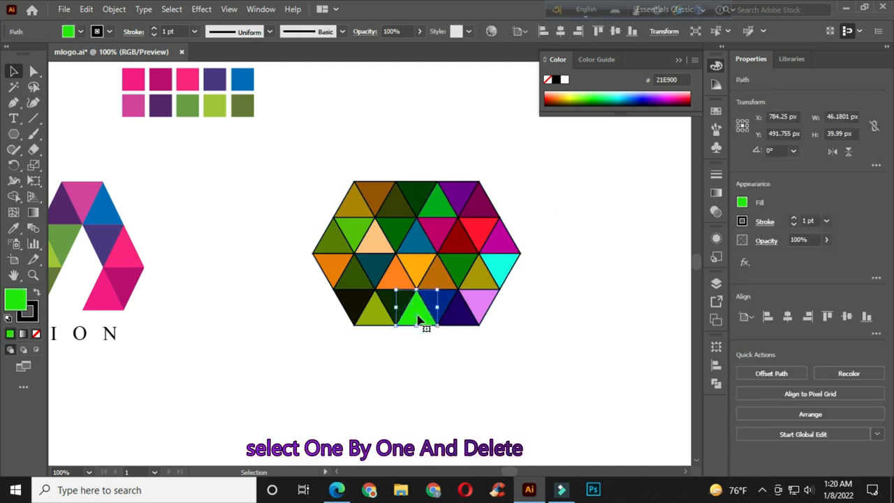
{"action": "key", "text": "Delete"}
{"action": "left_click", "coordinate": [429, 300]}
{"action": "key", "text": "Delete"}
{"action": "left_click", "coordinate": [433, 280]}
{"action": "key", "text": "Delete"}
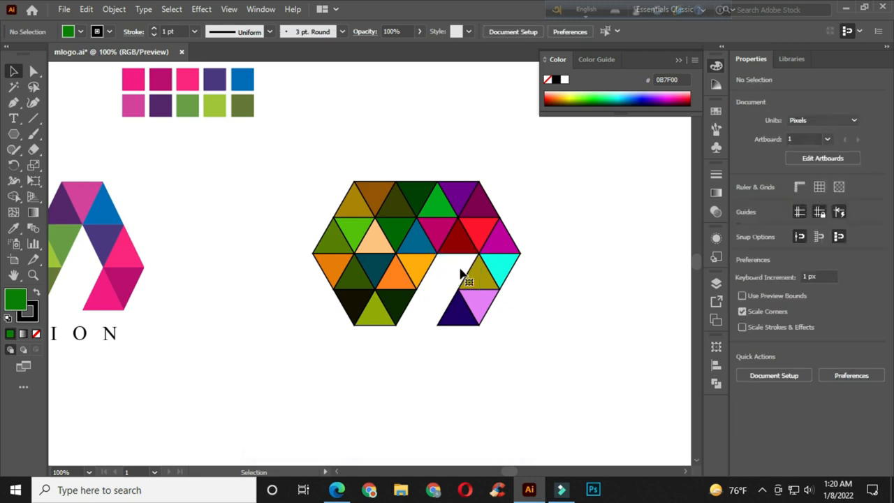
{"action": "left_click", "coordinate": [457, 241]}
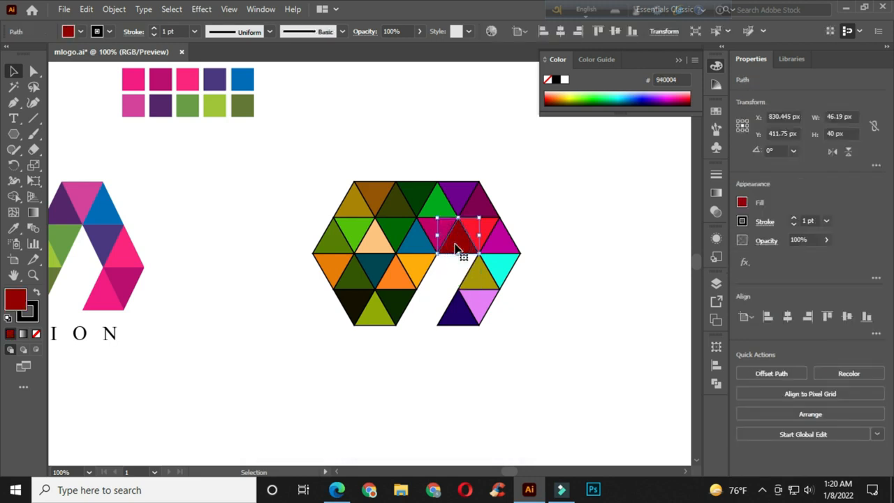
{"action": "key", "text": "Delete"}
Delete the very dark green, orange, dark teal and peach triangles to open the M's left gap, then remove the rest of the bottom row.
{"action": "left_click", "coordinate": [401, 307]}
{"action": "key", "text": "Delete"}
{"action": "left_click", "coordinate": [394, 279]}
{"action": "key", "text": "Delete"}
{"action": "left_click", "coordinate": [378, 268]}
{"action": "key", "text": "Delete"}
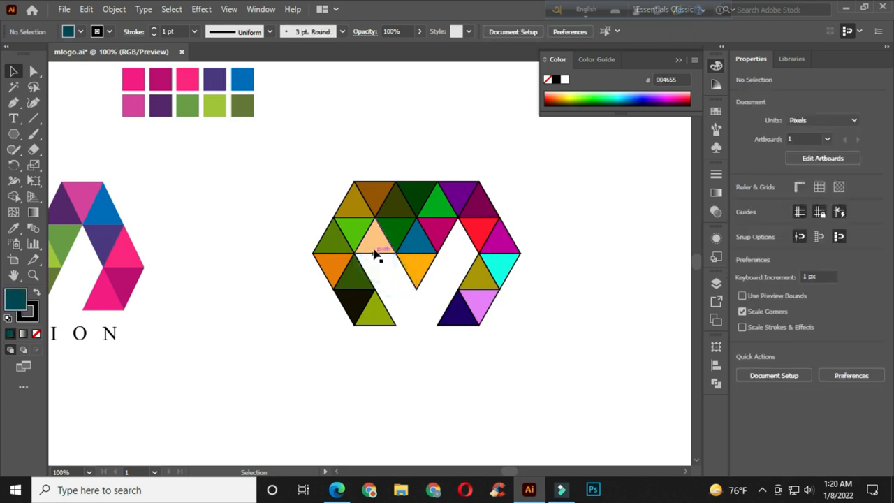
{"action": "left_click", "coordinate": [375, 248]}
{"action": "key", "text": "Delete"}
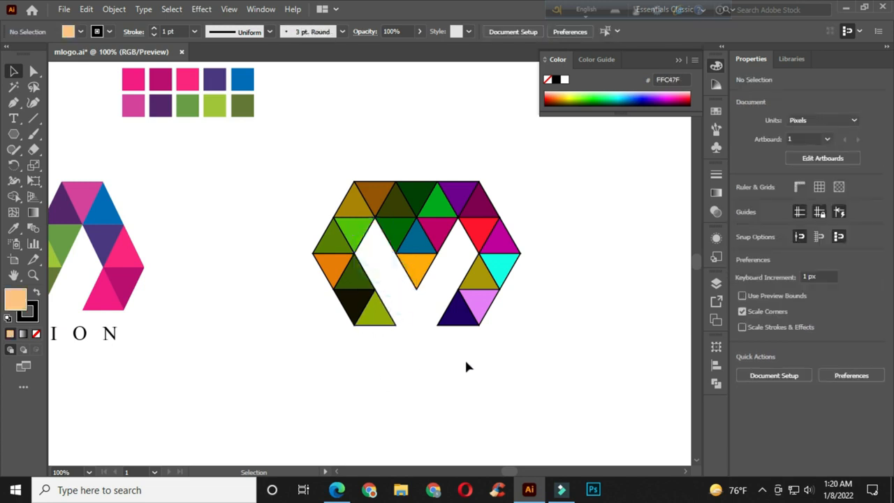
{"action": "left_click_drag", "start_coordinate": [488, 362], "coordinate": [337, 306]}
{"action": "key", "text": "Delete"}
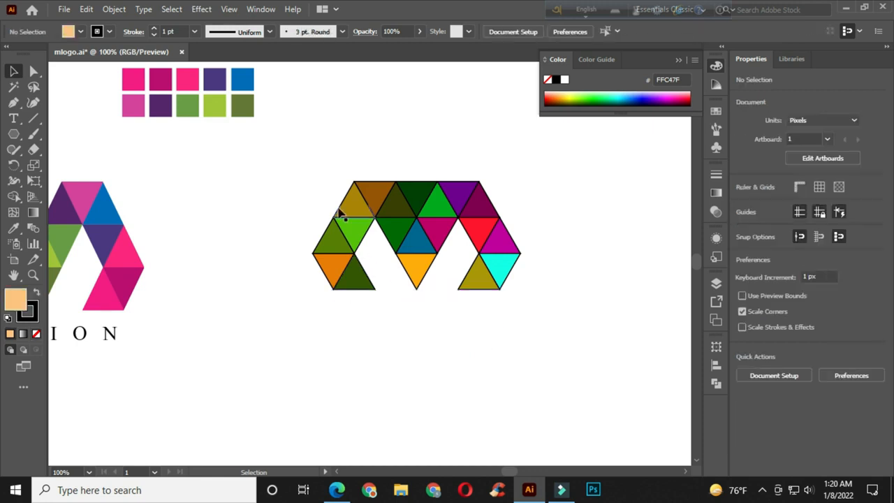
Stretch the whole triangle M from its center to 144.5 px high and move it beside the reference logo at X 701.25, Y 423.75 px.
{"action": "left_click_drag", "start_coordinate": [290, 166], "coordinate": [561, 349]}
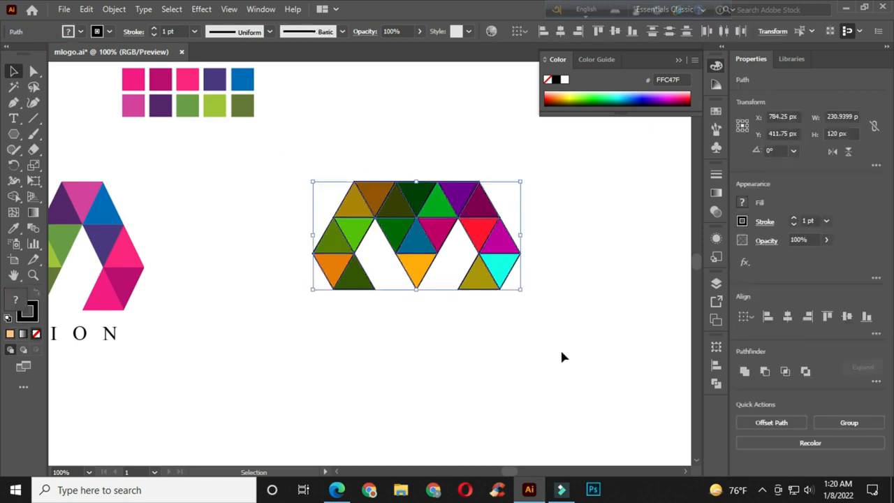
{"action": "left_click_drag", "start_coordinate": [416, 289], "coordinate": [417, 304]}
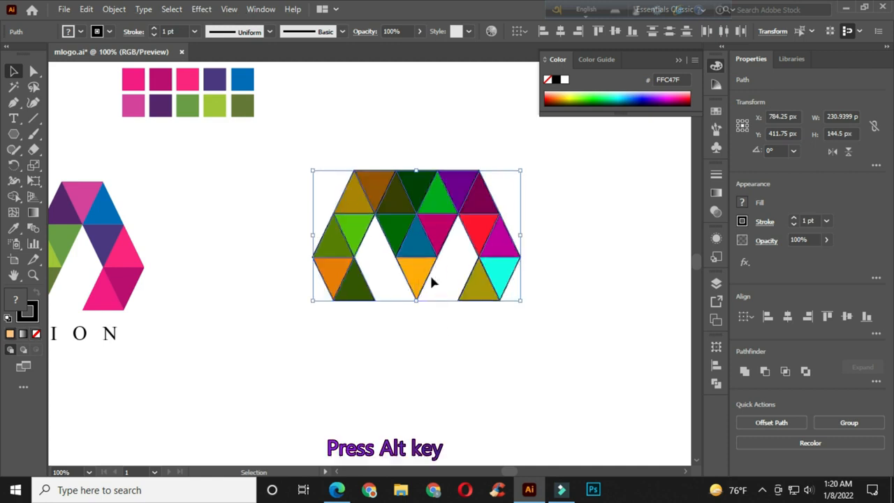
{"action": "key", "text": "space"}
{"action": "left_click_drag", "start_coordinate": [406, 270], "coordinate": [456, 272]}
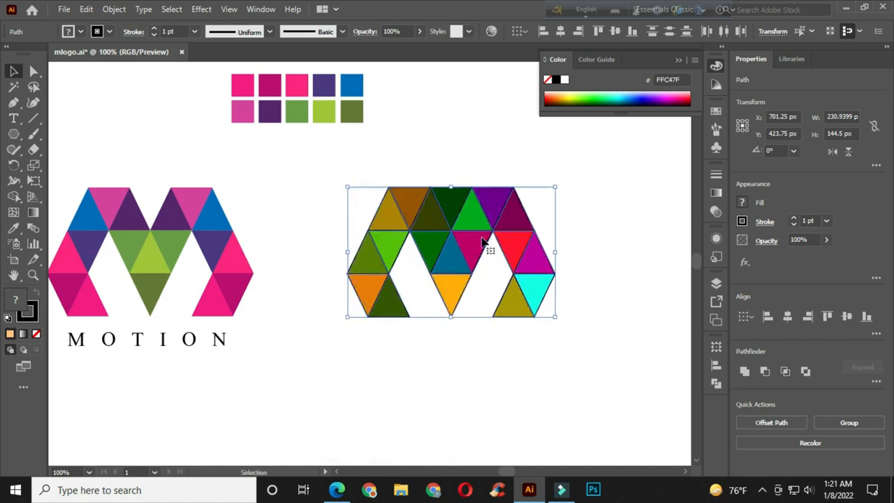
Recolor the dark green triangle at the foot of the M's left leg with the first pink swatch, F41C88, using the Eyedropper.
{"action": "key", "text": "space"}
{"action": "left_click_drag", "start_coordinate": [485, 150], "coordinate": [506, 182]}
{"action": "left_click", "coordinate": [455, 174]}
{"action": "key", "text": "space"}
{"action": "key", "text": "space"}
{"action": "left_click_drag", "start_coordinate": [300, 309], "coordinate": [359, 312]}
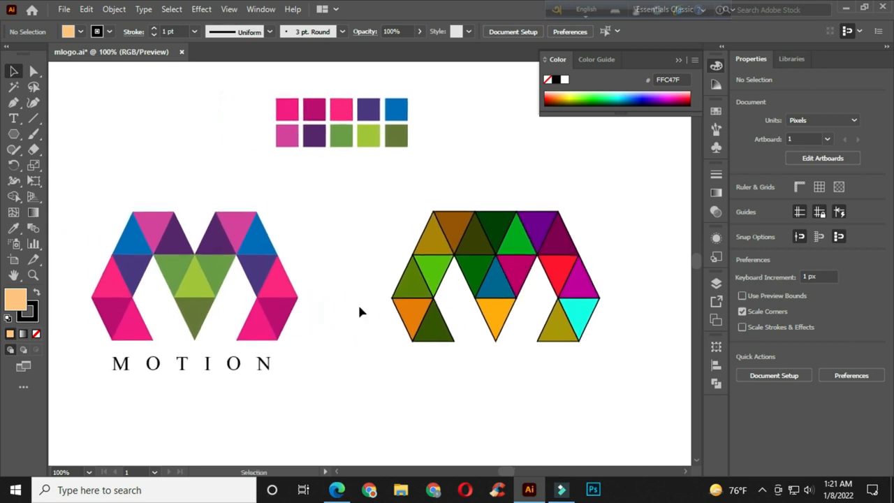
{"action": "left_click", "coordinate": [436, 333]}
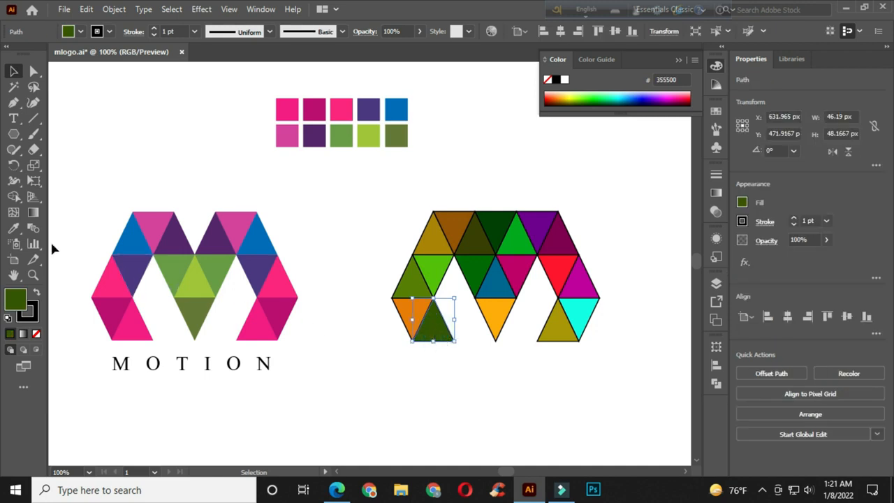
{"action": "left_click", "coordinate": [13, 228]}
{"action": "left_click", "coordinate": [284, 118]}
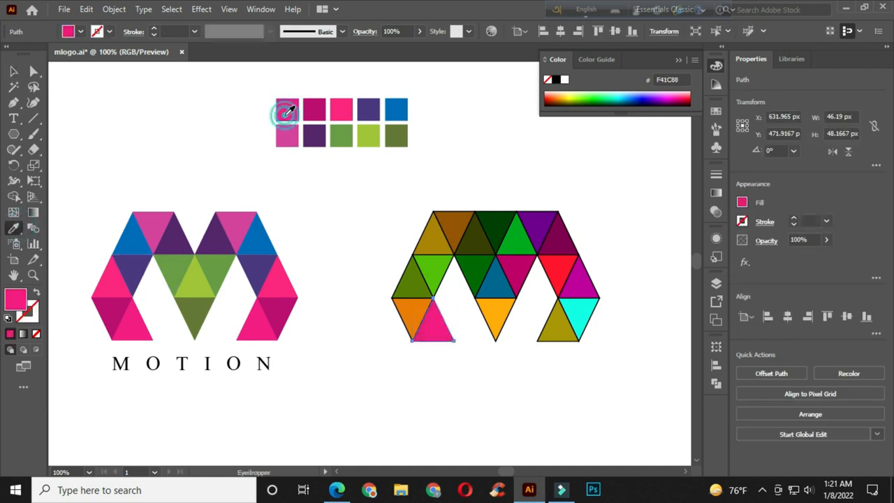
{"action": "key", "text": "v"}
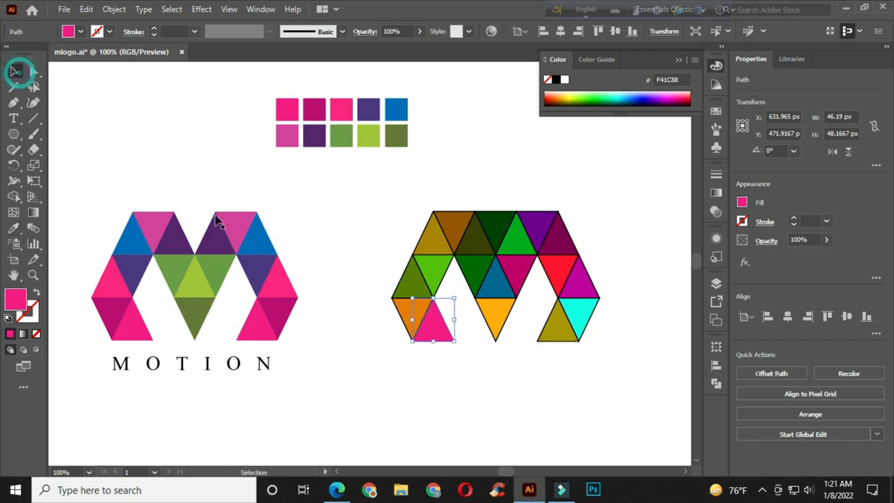
Recolor the left leg's orange triangle with the magenta swatch BA0F75 and the olive triangle above it with hot pink FB2681.
{"action": "left_click", "coordinate": [406, 315]}
{"action": "left_click", "coordinate": [16, 228]}
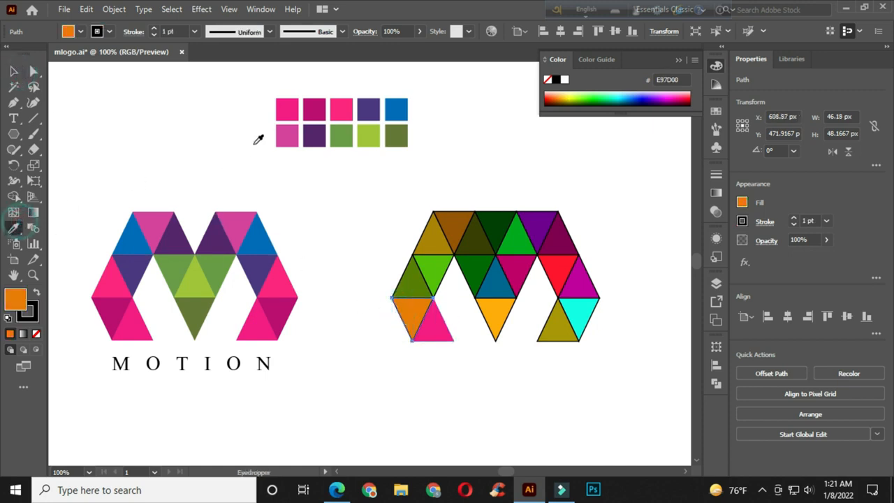
{"action": "left_click", "coordinate": [312, 109]}
{"action": "left_click", "coordinate": [14, 72]}
{"action": "left_click", "coordinate": [404, 286]}
{"action": "left_click", "coordinate": [14, 228]}
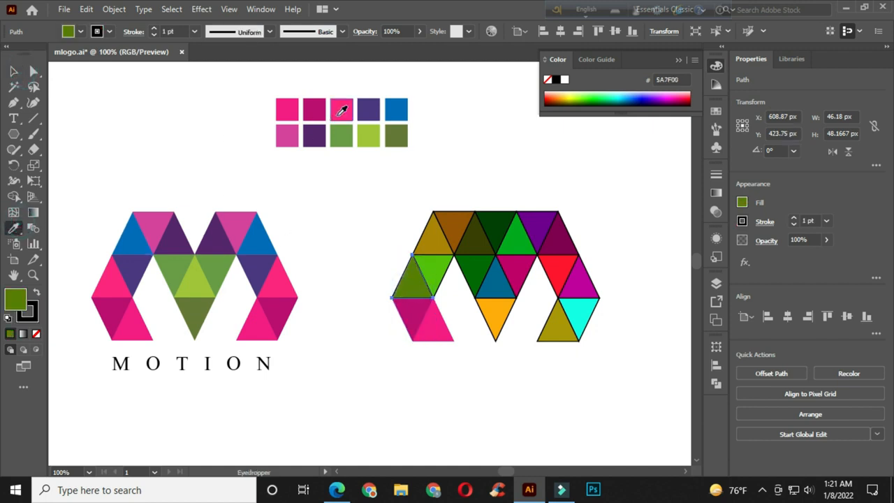
{"action": "left_click", "coordinate": [339, 114]}
{"action": "key", "text": "v"}
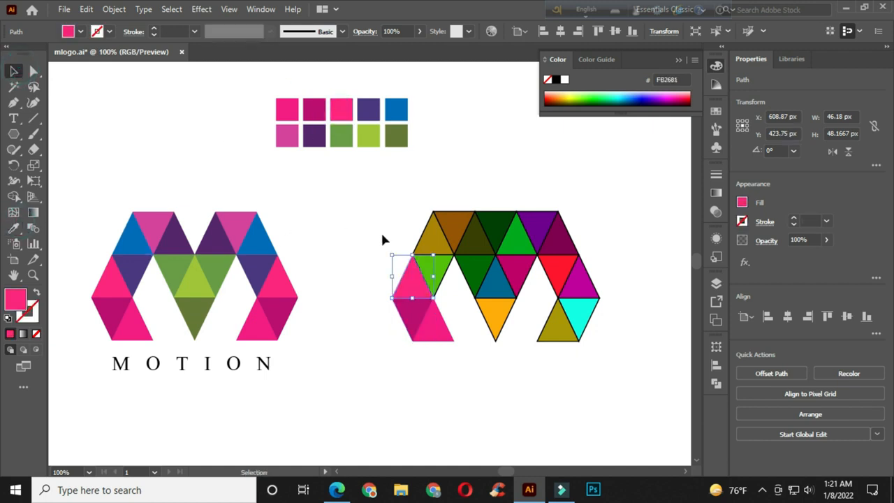
Recolor the M's bright green left triangle with the violet swatch and the mustard triangle above it with blue 006CC0.
{"action": "left_click", "coordinate": [437, 266]}
{"action": "left_click", "coordinate": [14, 228]}
{"action": "left_click", "coordinate": [369, 110]}
{"action": "key", "text": "v"}
{"action": "left_click", "coordinate": [433, 234]}
{"action": "left_click", "coordinate": [13, 227]}
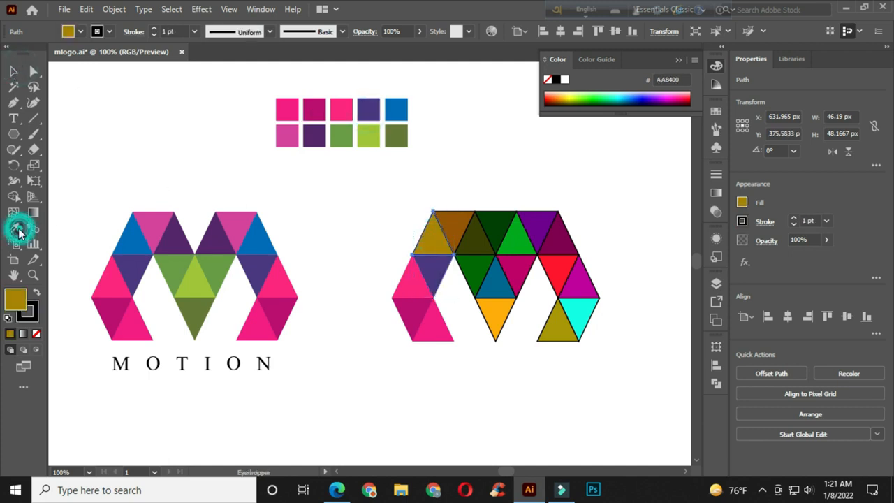
{"action": "left_click", "coordinate": [396, 110]}
{"action": "left_click", "coordinate": [15, 74]}
Recolor the brown top-row triangle with the orchid pink swatch D443A0 and the dark olive one beside it with dark purple 55276F.
{"action": "left_click", "coordinate": [458, 226]}
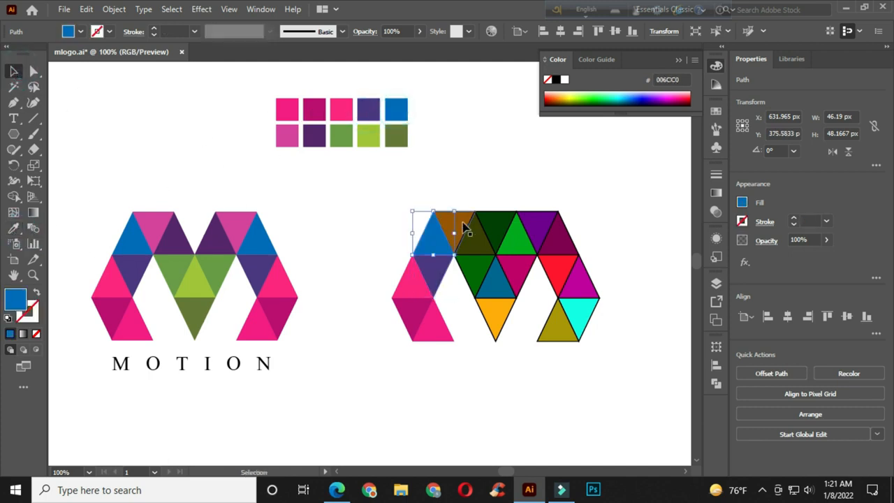
{"action": "left_click", "coordinate": [14, 227]}
{"action": "left_click", "coordinate": [283, 144]}
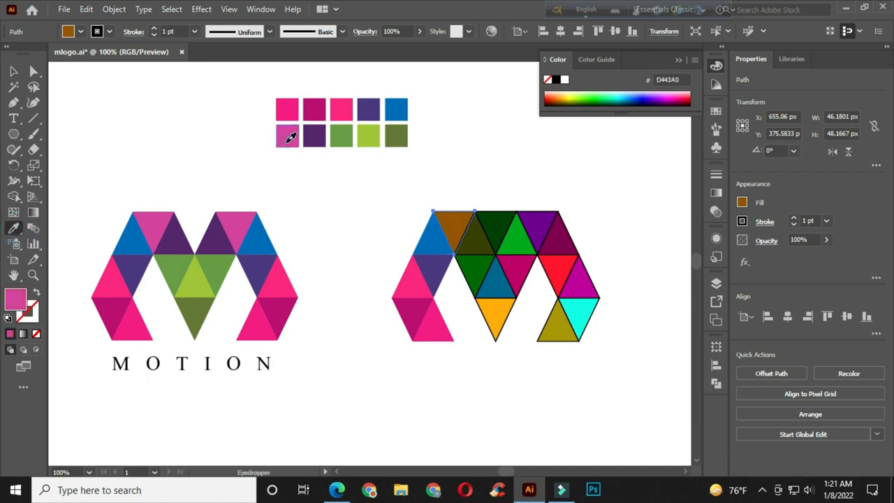
{"action": "key", "text": "v"}
{"action": "left_click", "coordinate": [482, 241]}
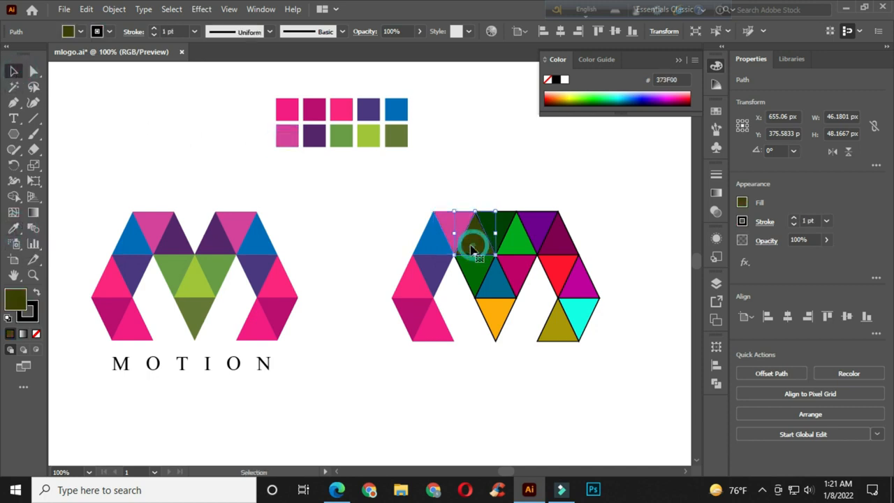
{"action": "left_click", "coordinate": [14, 228]}
{"action": "left_click", "coordinate": [318, 135]}
{"action": "key", "text": "v"}
Recolor the dark green triangle in the M's center with the green swatch 6A9B44 and the teal one beside it with lime A1C435.
{"action": "left_click", "coordinate": [475, 272]}
{"action": "left_click", "coordinate": [15, 229]}
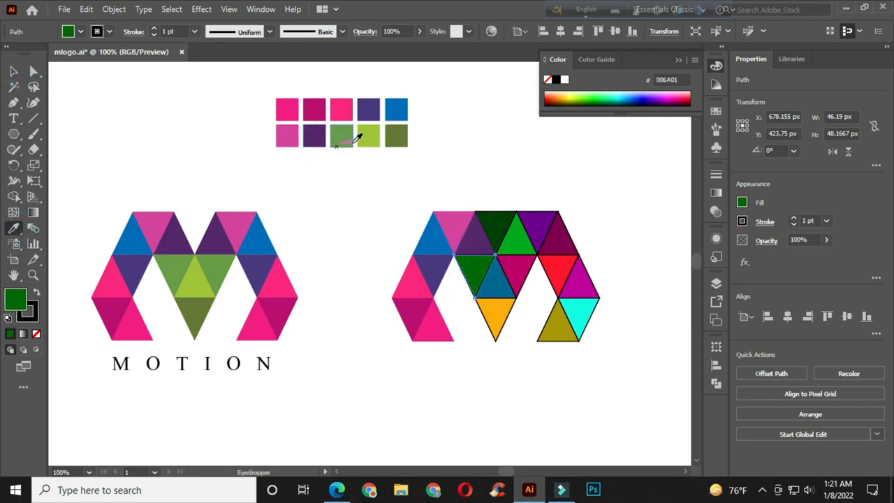
{"action": "left_click", "coordinate": [341, 136]}
{"action": "key", "text": "v"}
{"action": "left_click", "coordinate": [491, 283]}
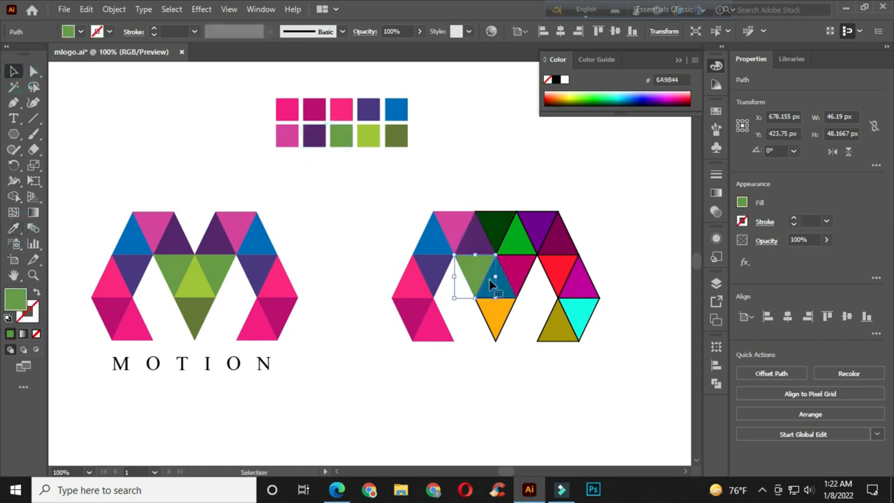
{"action": "left_click", "coordinate": [14, 228]}
{"action": "left_click", "coordinate": [368, 136]}
{"action": "left_click", "coordinate": [15, 72]}
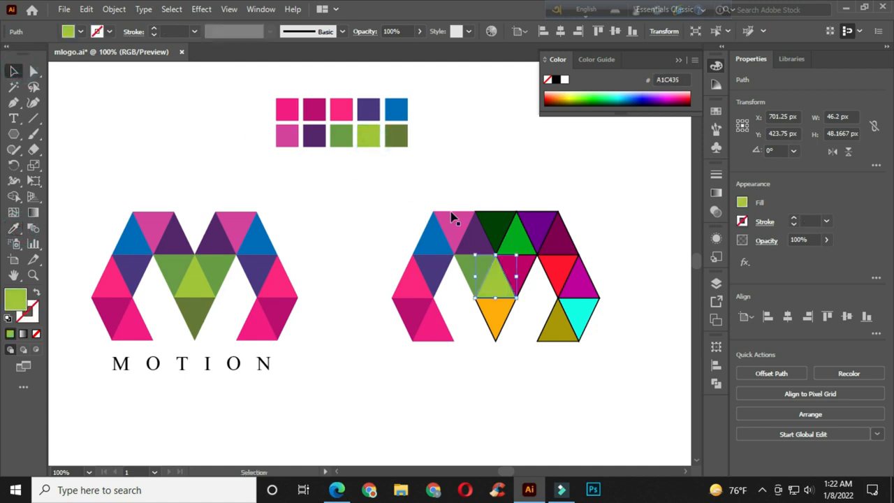
Recolor the yellow-orange triangle at the M's center tip with the olive green swatch 667836, and deselect it.
{"action": "left_click", "coordinate": [497, 314]}
{"action": "key", "text": "i"}
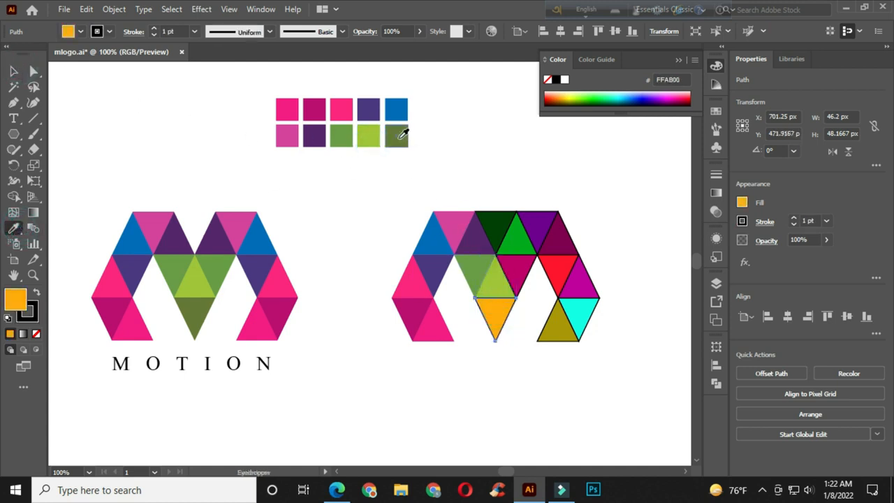
{"action": "left_click", "coordinate": [398, 136]}
{"action": "left_click", "coordinate": [16, 68]}
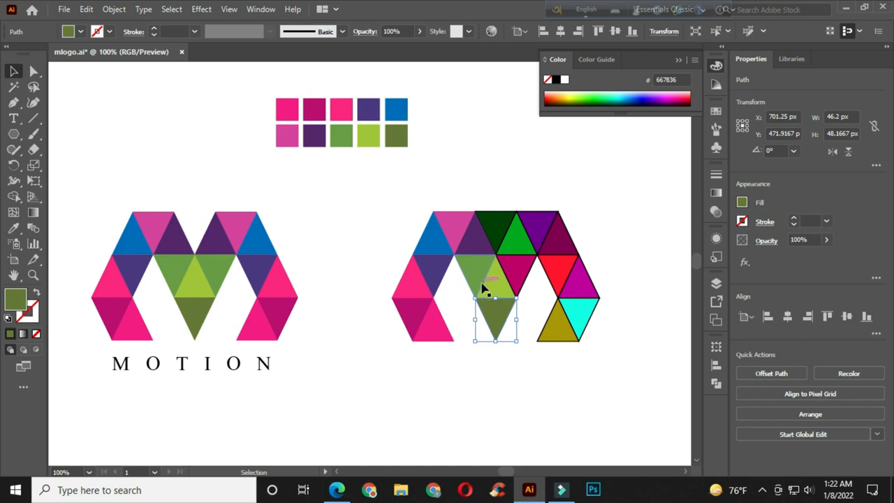
{"action": "left_click", "coordinate": [511, 181]}
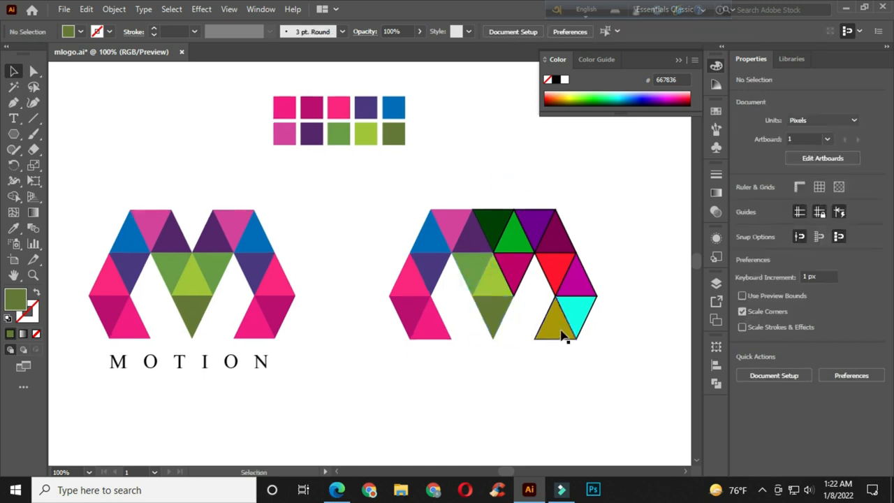
Match the right leg's foot to the left leg by recoloring its mustard triangle pink F41C88 and its cyan triangle magenta BA0F75.
{"action": "left_click", "coordinate": [556, 329]}
{"action": "left_click", "coordinate": [13, 228]}
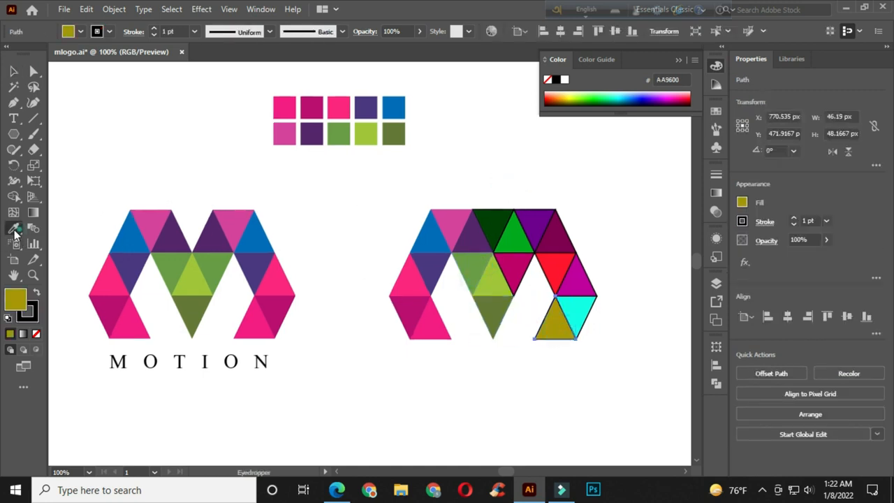
{"action": "left_click", "coordinate": [436, 329]}
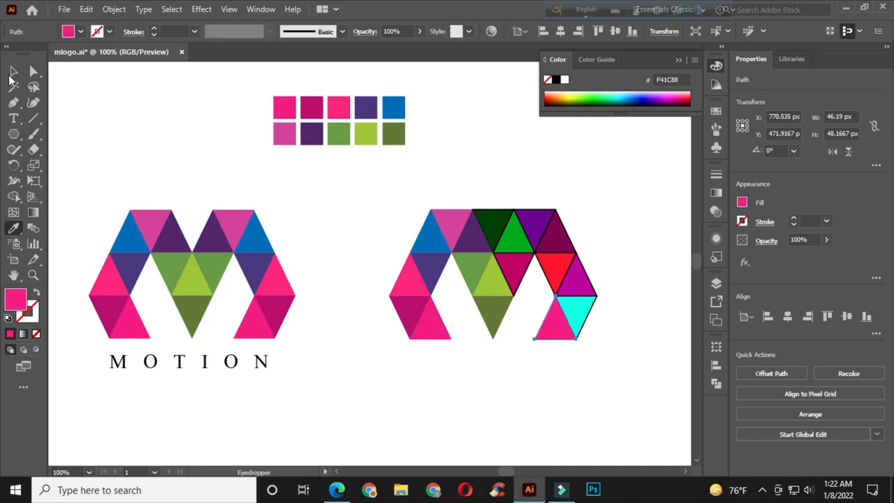
{"action": "key", "text": "v"}
{"action": "left_click", "coordinate": [566, 311]}
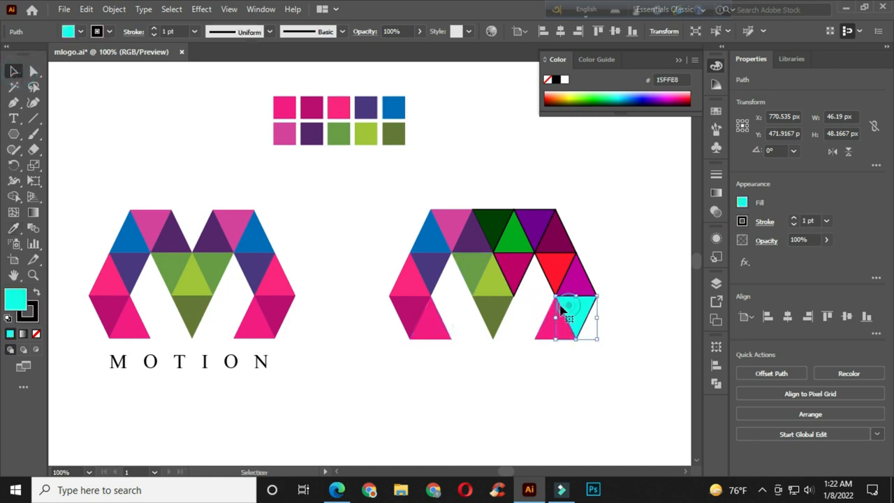
{"action": "left_click", "coordinate": [14, 228]}
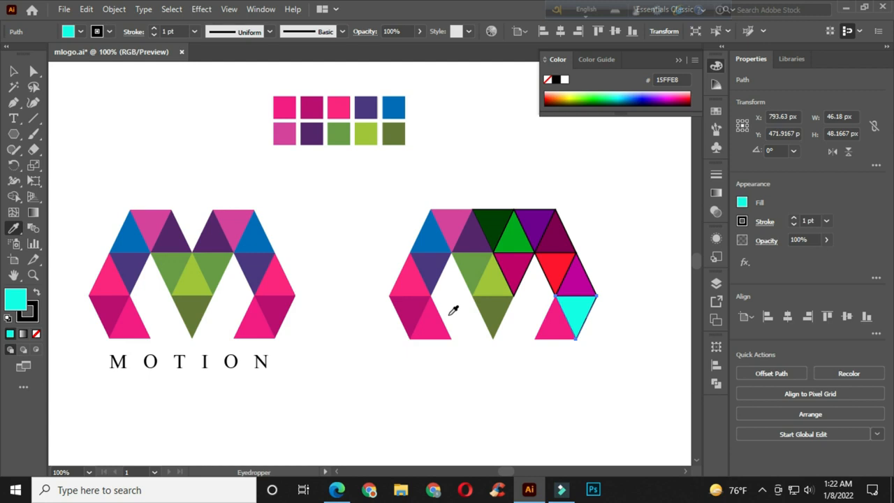
{"action": "left_click", "coordinate": [412, 308]}
{"action": "key", "text": "v"}
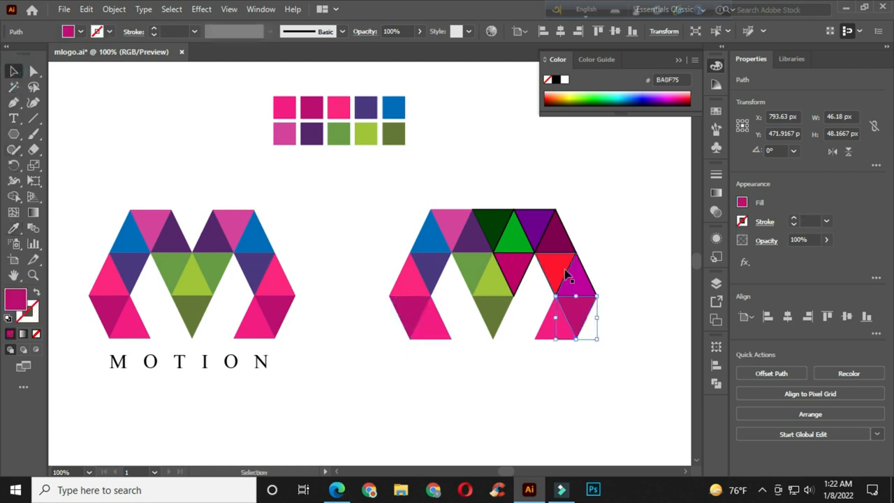
Recolor the right leg's purple-magenta triangle with the reference logo's hot pink FB2681 and the red triangle with the left leg's violet.
{"action": "left_click", "coordinate": [575, 287]}
{"action": "left_click", "coordinate": [16, 229]}
{"action": "left_click", "coordinate": [274, 281]}
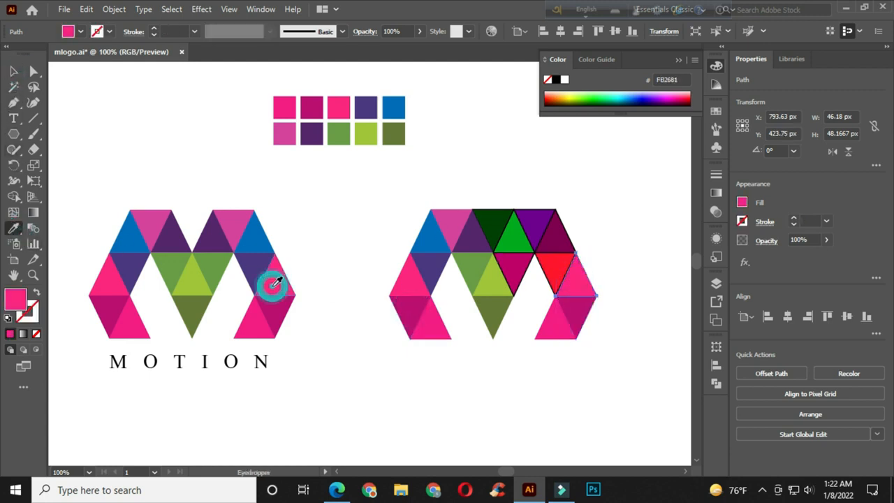
{"action": "key", "text": "v"}
{"action": "left_click", "coordinate": [556, 269]}
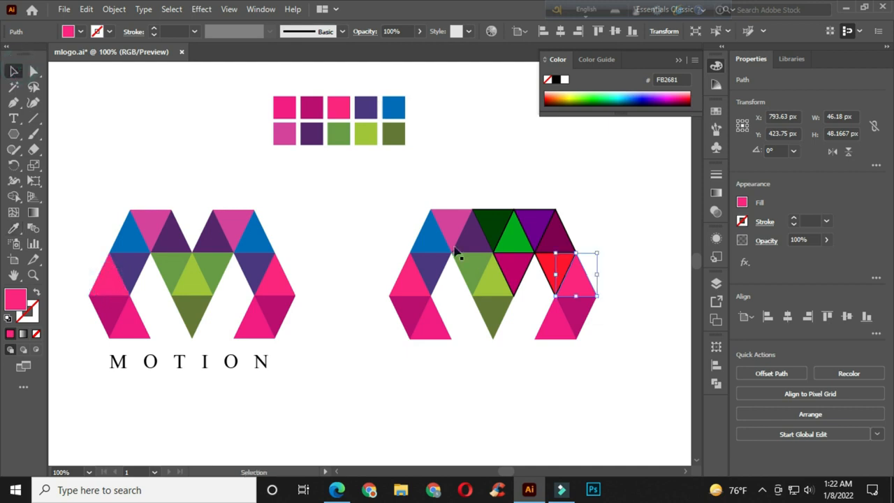
{"action": "left_click", "coordinate": [14, 229]}
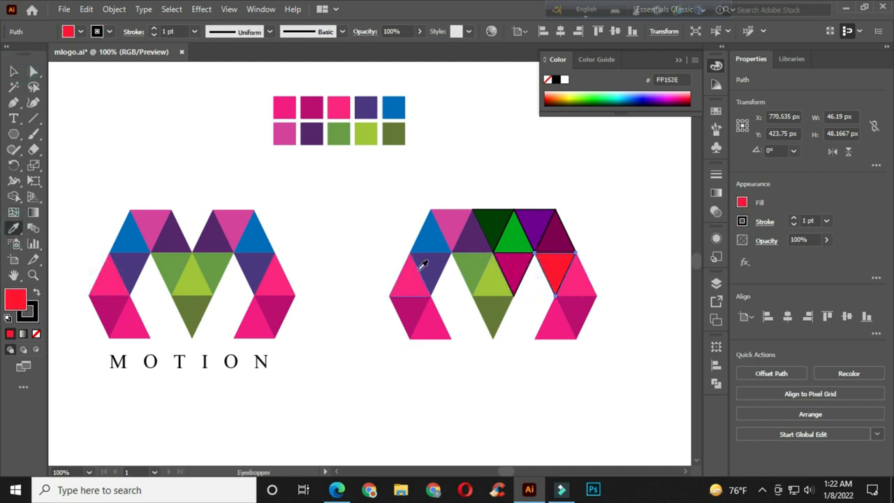
{"action": "left_click", "coordinate": [423, 266]}
{"action": "key", "text": "v"}
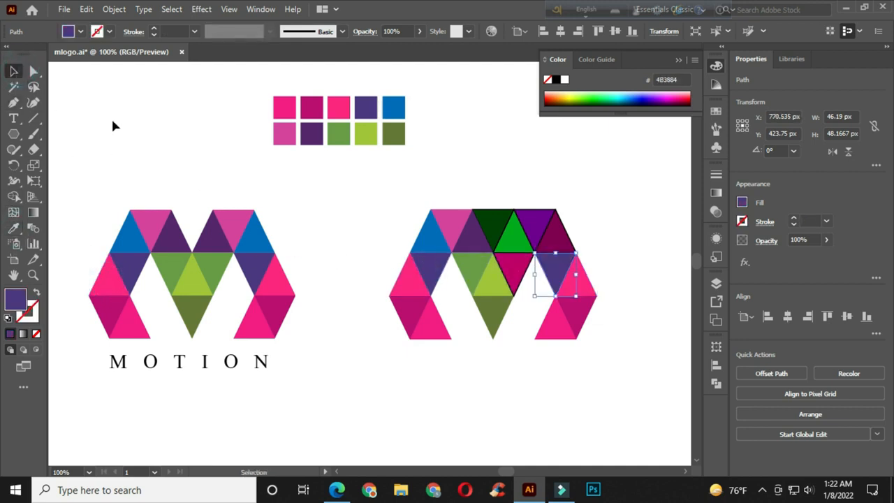
Mirror the left side's colors in the top row by recoloring the maroon triangle blue 006CC0 and the purple one orchid pink D443A0.
{"action": "left_click", "coordinate": [557, 232]}
{"action": "left_click", "coordinate": [15, 229]}
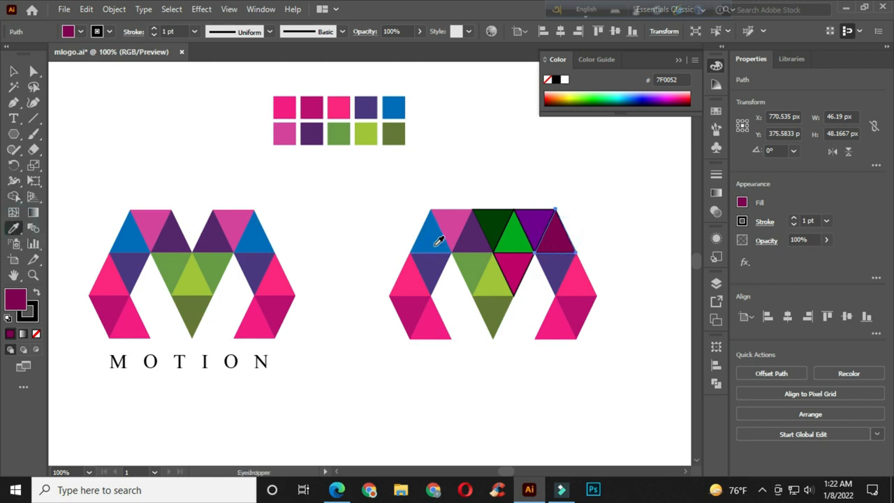
{"action": "left_click", "coordinate": [435, 239]}
{"action": "left_click", "coordinate": [9, 72]}
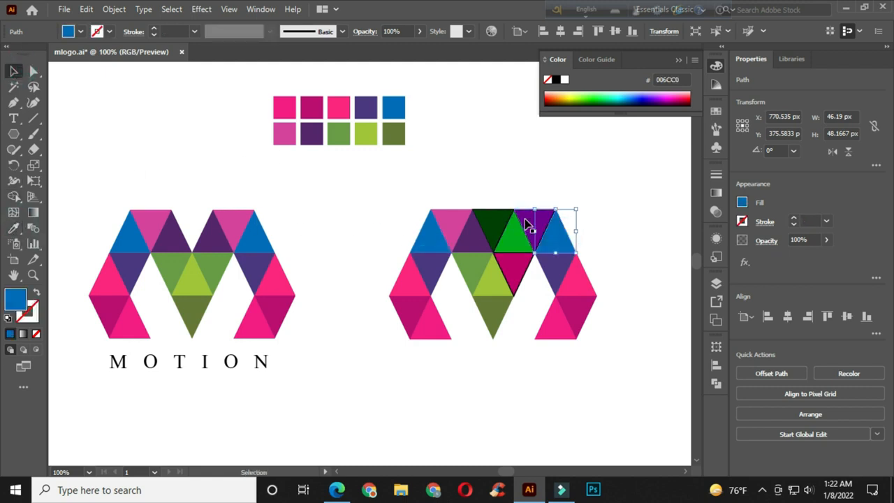
{"action": "left_click", "coordinate": [529, 225]}
{"action": "left_click", "coordinate": [14, 228]}
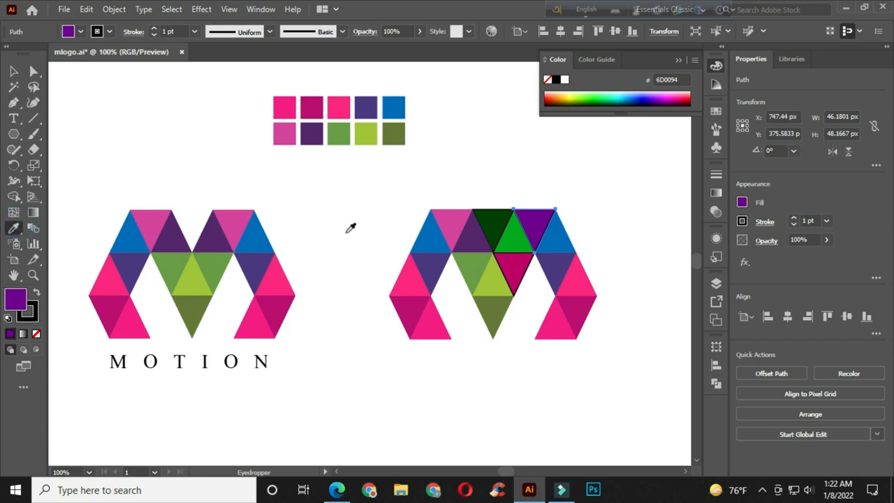
{"action": "left_click", "coordinate": [455, 214]}
{"action": "left_click", "coordinate": [14, 71]}
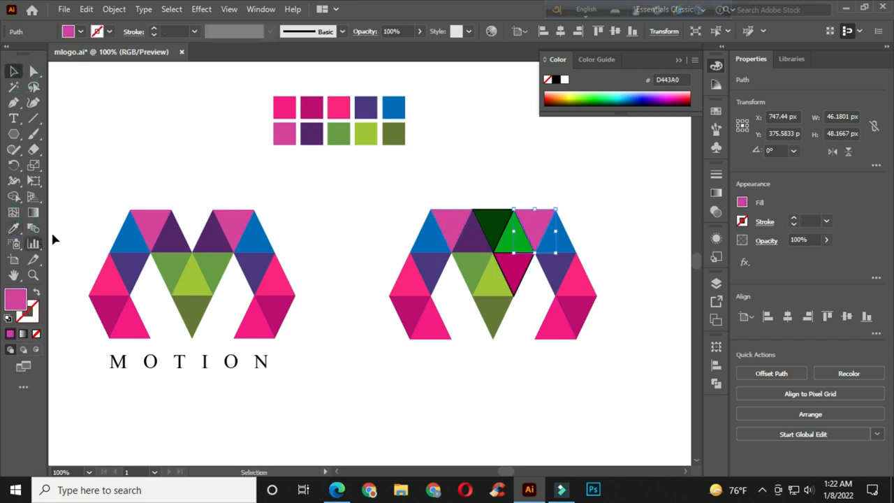
Recolor the bright green top-row triangle dark purple 55276F and the magenta center triangle green, sampling the matching triangles on the M's left half.
{"action": "left_click", "coordinate": [509, 245]}
{"action": "key", "text": "i"}
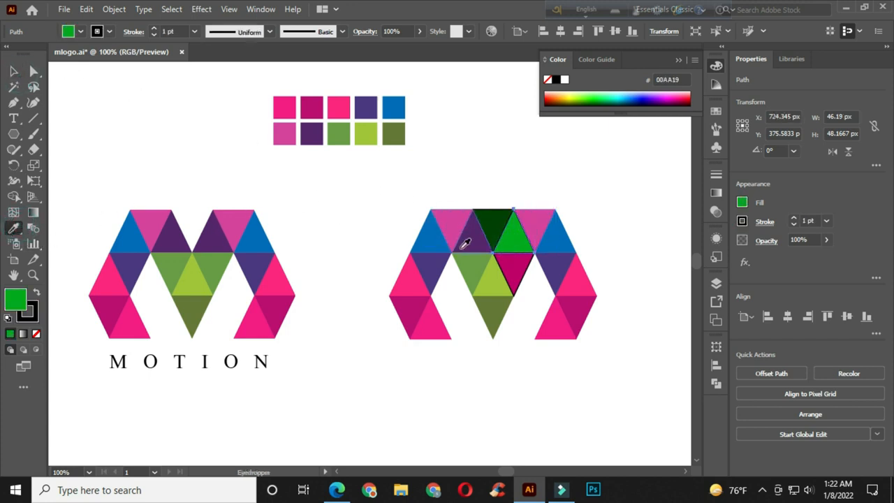
{"action": "left_click", "coordinate": [451, 236]}
{"action": "left_click", "coordinate": [13, 71]}
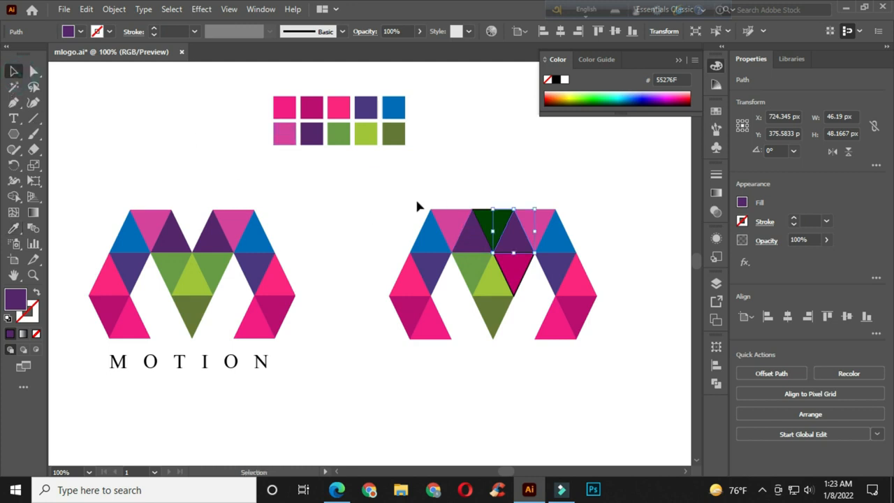
{"action": "left_click", "coordinate": [518, 272]}
{"action": "left_click", "coordinate": [13, 227]}
{"action": "left_click", "coordinate": [481, 264]}
{"action": "left_click", "coordinate": [13, 72]}
Delete the very dark green triangle in the middle of the top row to open the M's upper notch.
{"action": "left_click", "coordinate": [494, 212]}
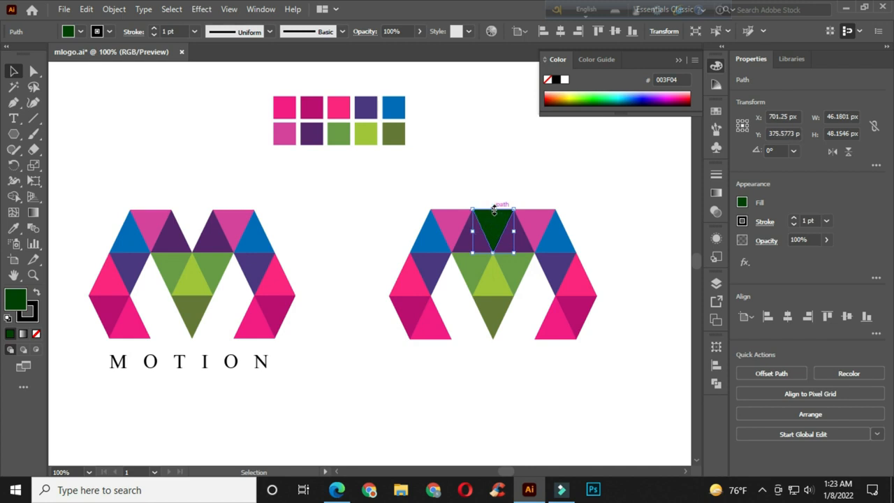
{"action": "key", "text": "Delete"}
{"action": "left_click_drag", "start_coordinate": [361, 196], "coordinate": [347, 153]}
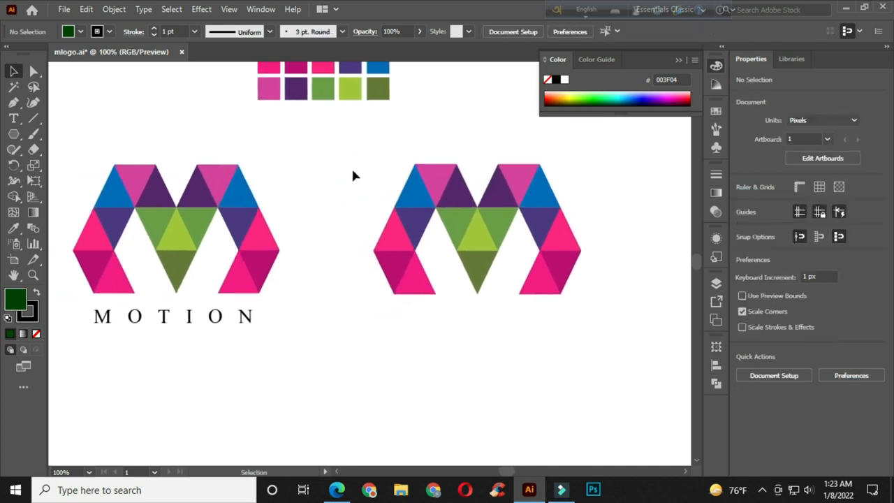
{"action": "left_click_drag", "start_coordinate": [359, 170], "coordinate": [375, 204]}
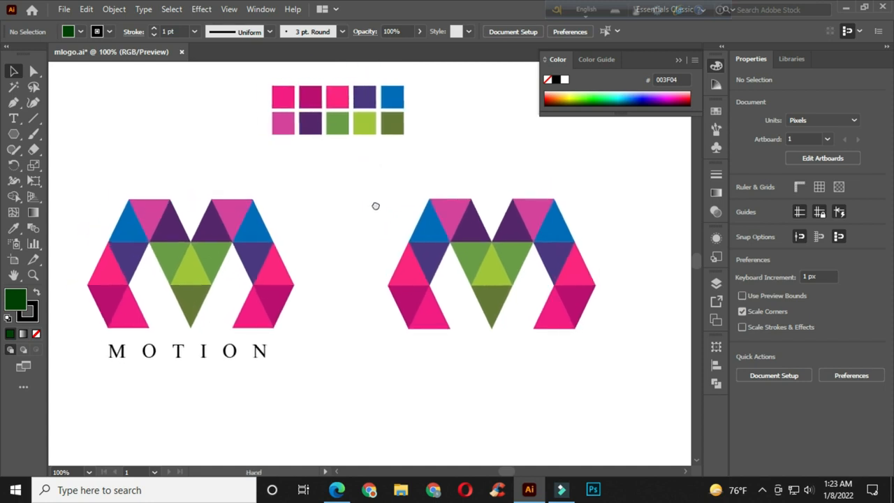
Add the point text "MOTION" below the recreated M and move it roughly under the logo's center.
{"action": "left_click", "coordinate": [679, 60]}
{"action": "left_click_drag", "start_coordinate": [604, 118], "coordinate": [622, 118]}
{"action": "left_click_drag", "start_coordinate": [18, 118], "coordinate": [60, 116]}
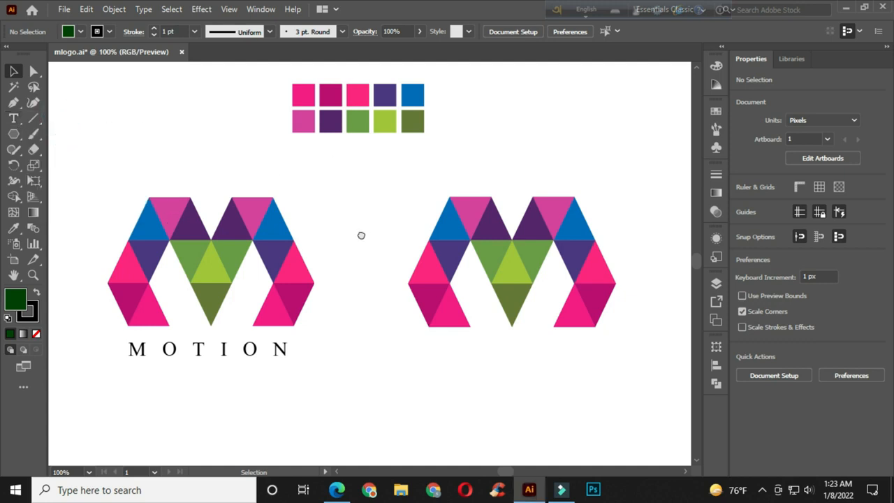
{"action": "left_click_drag", "start_coordinate": [361, 235], "coordinate": [290, 159]}
{"action": "left_click", "coordinate": [357, 292]}
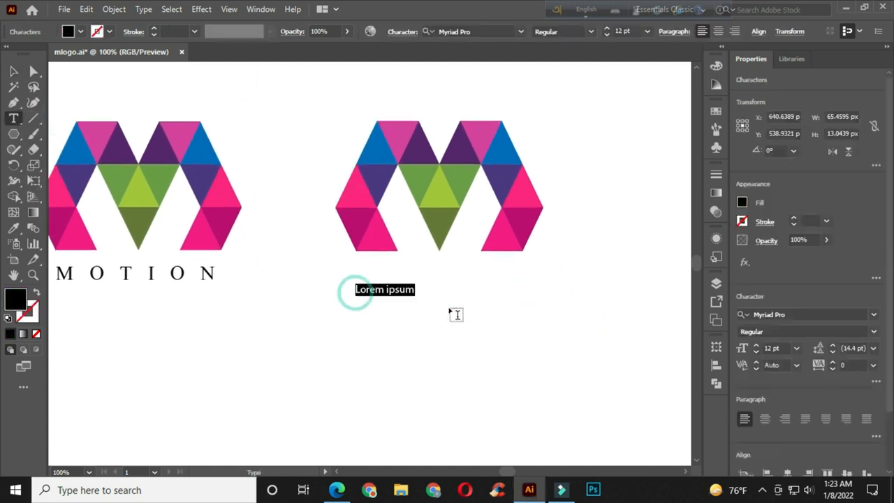
{"action": "key", "text": "BackSpace"}
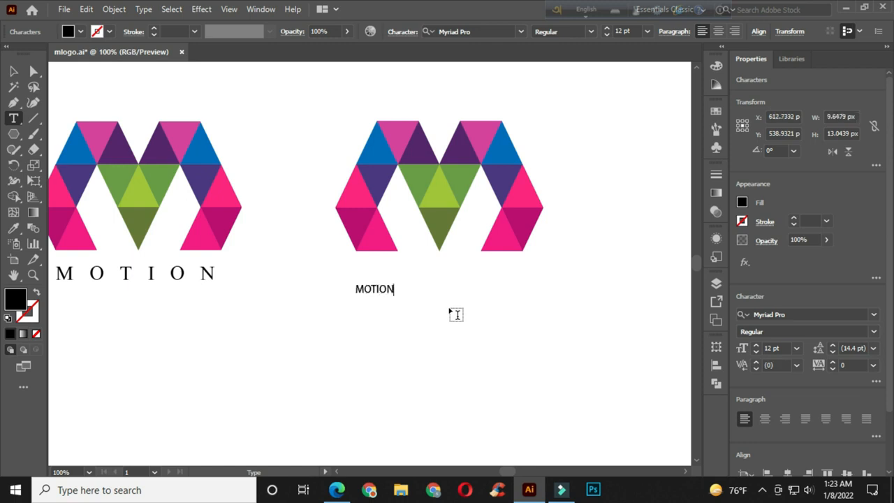
{"action": "left_click", "coordinate": [17, 71]}
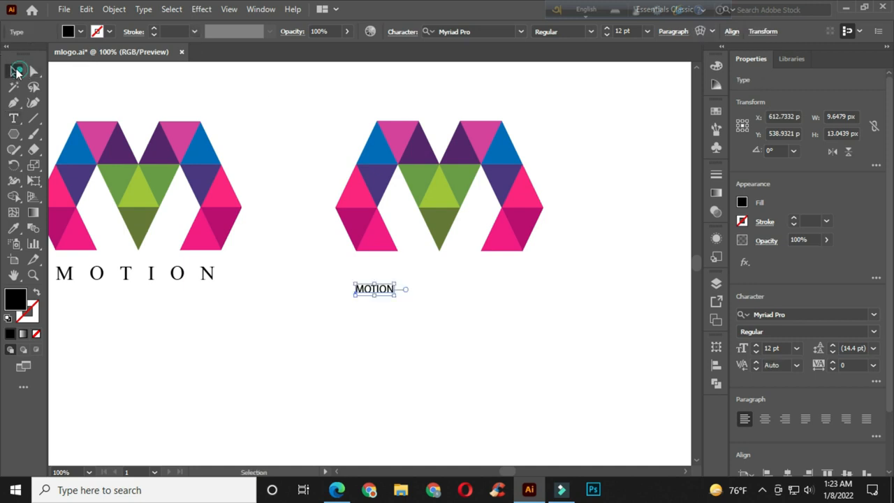
{"action": "left_click_drag", "start_coordinate": [382, 294], "coordinate": [441, 295]}
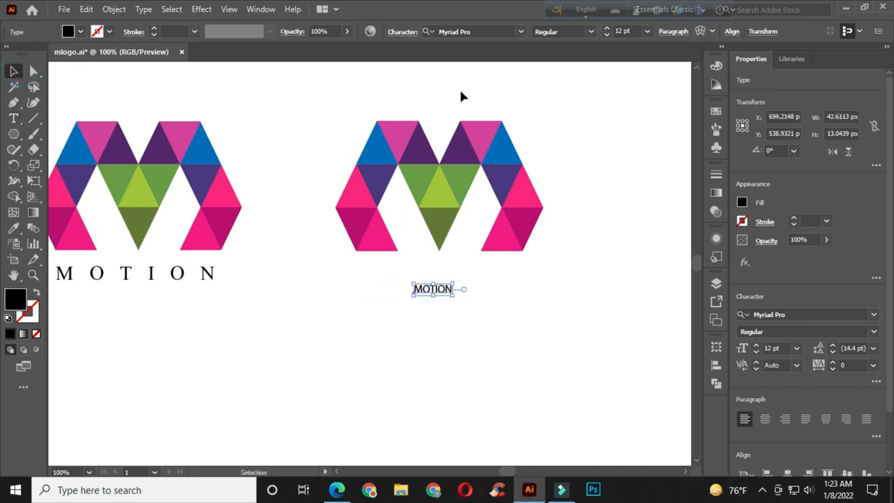
Set the MOTION text's font to Shonar Bangla.
{"action": "left_click", "coordinate": [520, 33]}
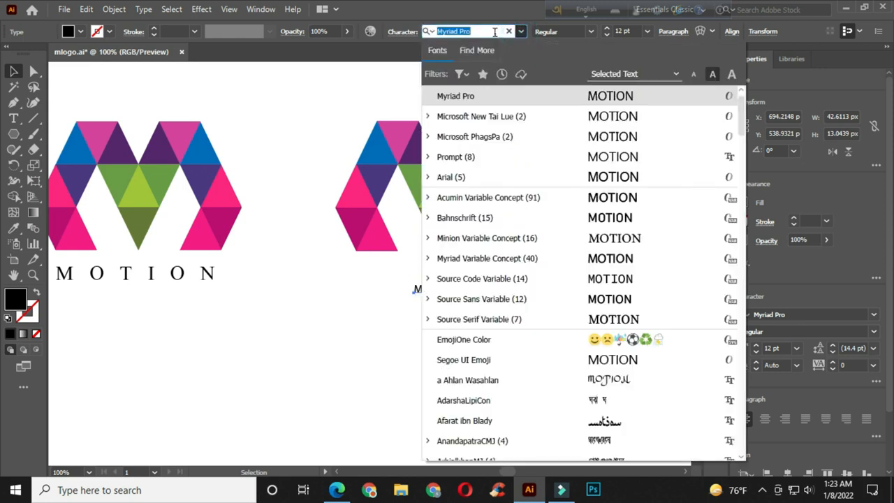
{"action": "type", "text": "SHO"}
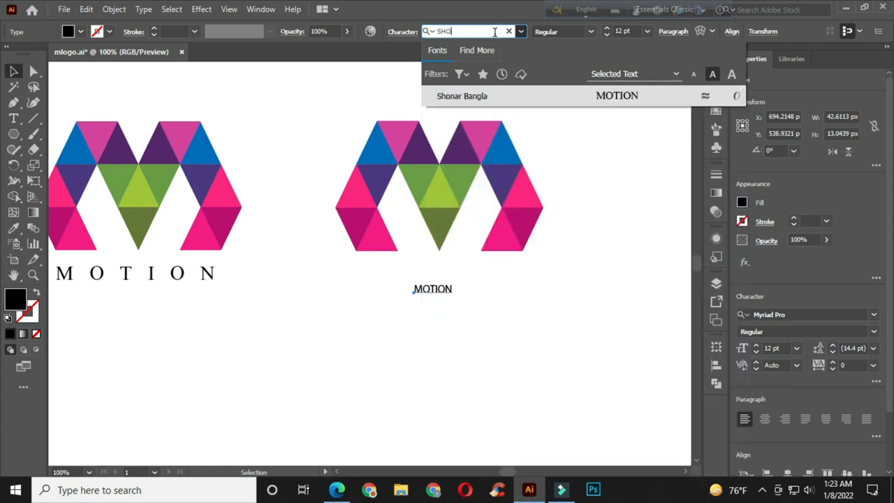
{"action": "left_click", "coordinate": [469, 98]}
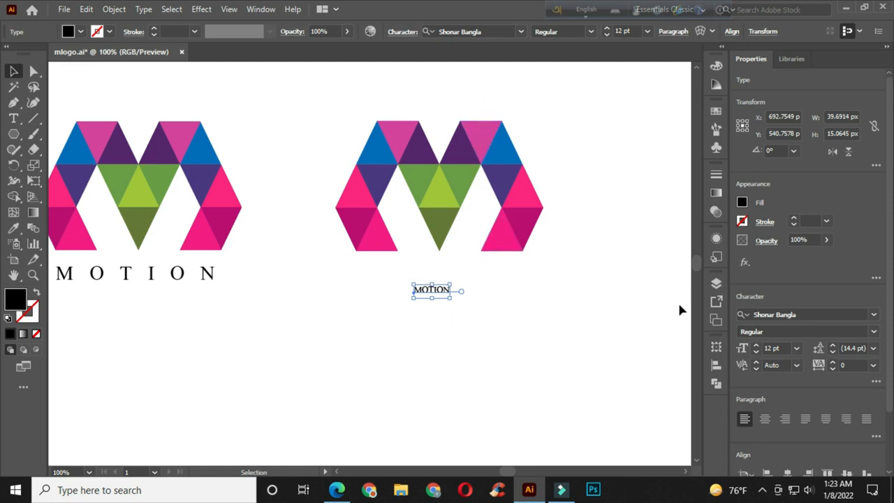
{"action": "left_click", "coordinate": [441, 281]}
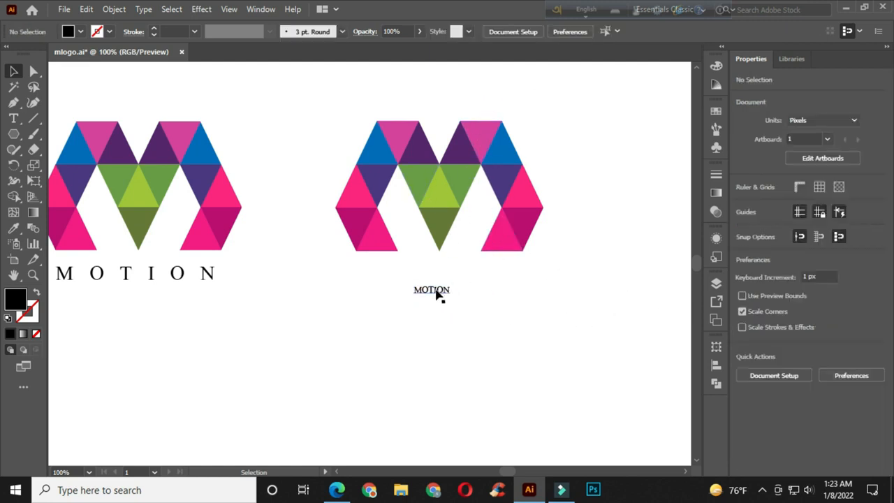
Enlarge the MOTION text under the recreated M to a font size of 27 pt.
{"action": "left_click", "coordinate": [435, 292]}
{"action": "left_click", "coordinate": [627, 31]}
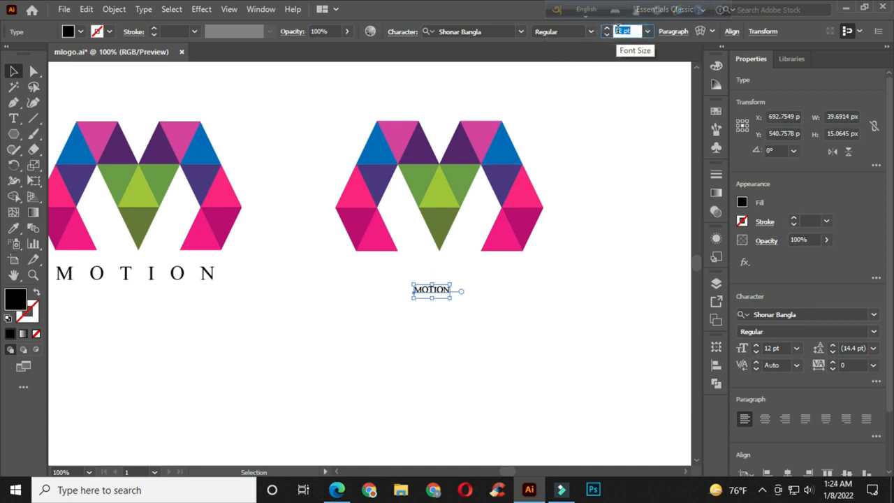
{"action": "type", "text": "25"}
{"action": "left_click", "coordinate": [299, 124]}
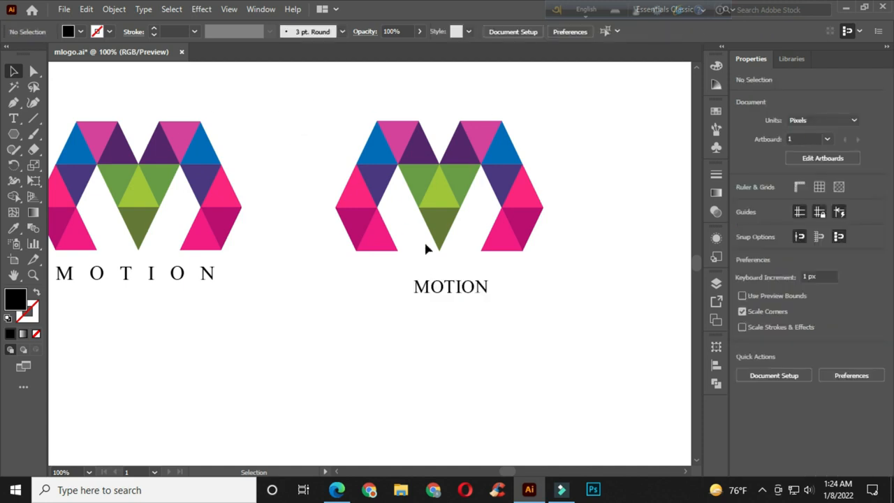
{"action": "left_click", "coordinate": [457, 288]}
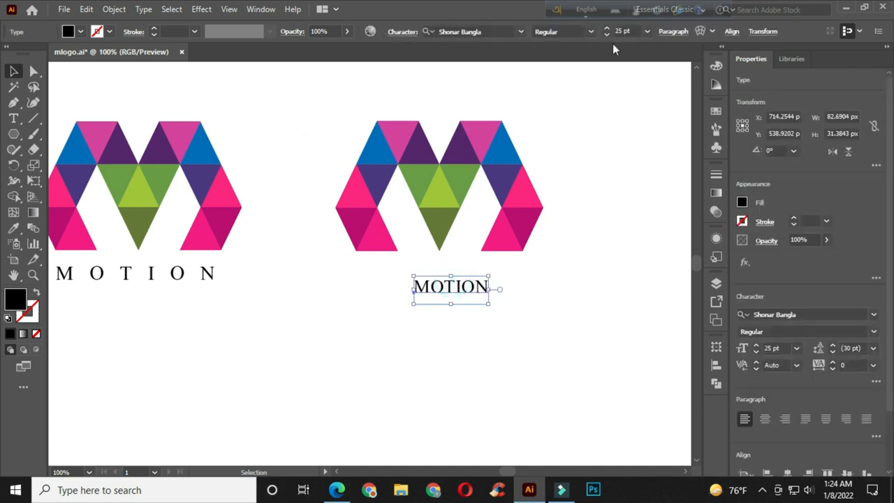
{"action": "left_click", "coordinate": [632, 31]}
{"action": "key", "text": "Up"}
{"action": "key", "text": "Up"}
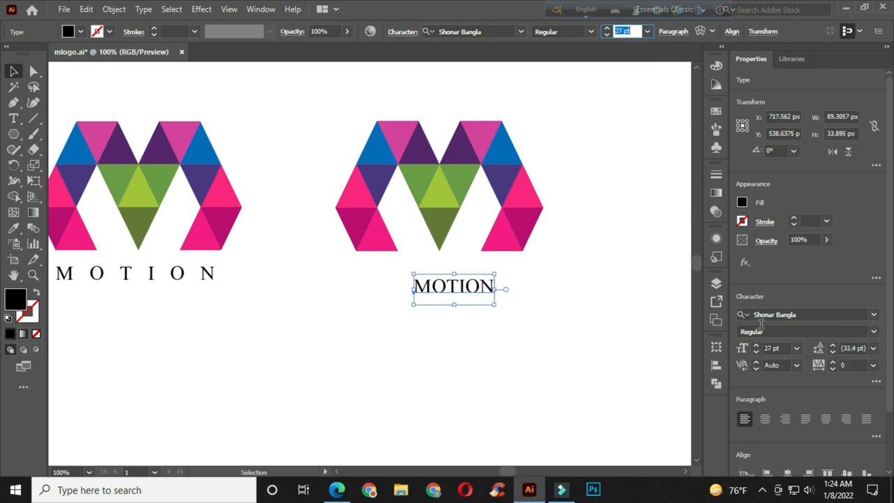
Set the MOTION text's tracking to 650 and move it up close beneath the recreated M.
{"action": "left_click", "coordinate": [409, 31]}
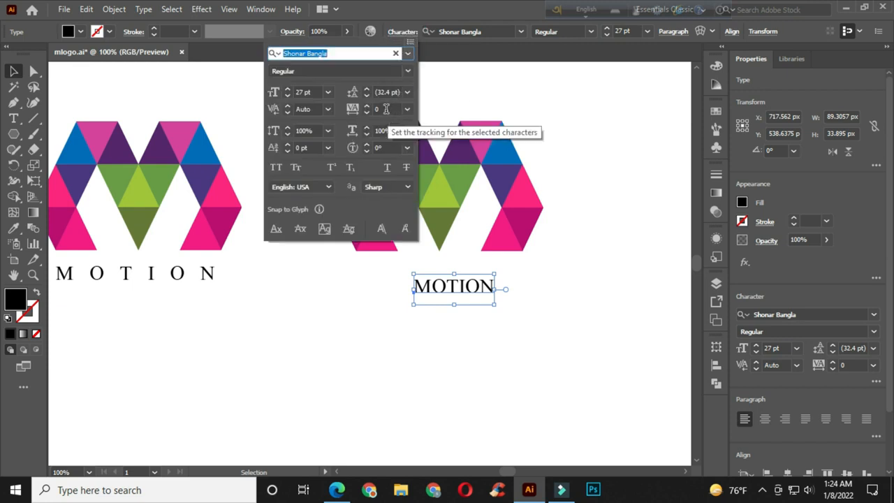
{"action": "left_click", "coordinate": [387, 109]}
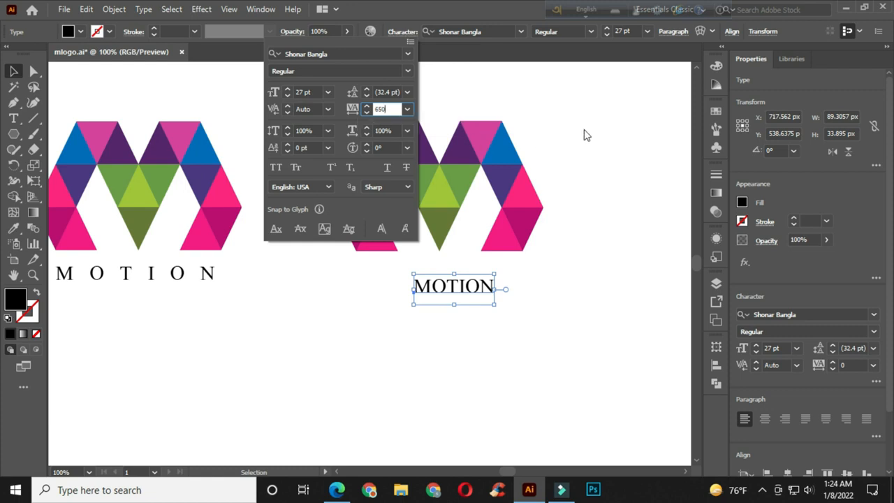
{"action": "key", "text": "Return"}
{"action": "left_click_drag", "start_coordinate": [526, 288], "coordinate": [508, 276]}
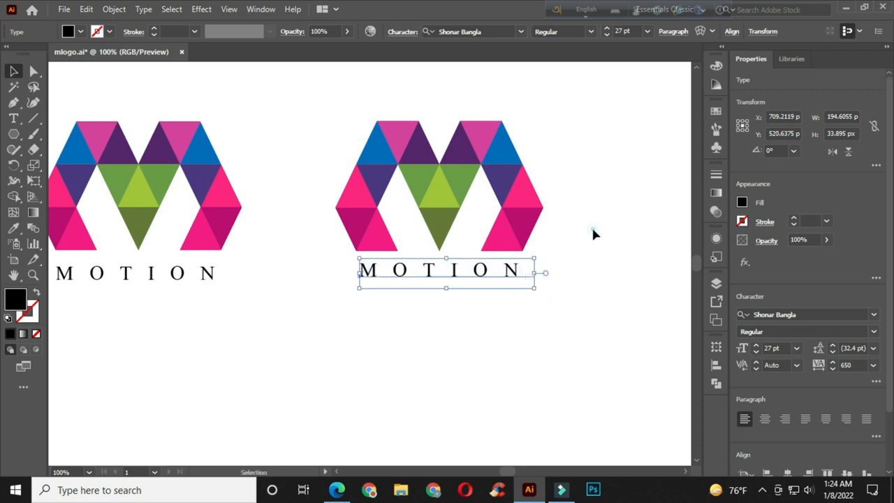
Nudge the MOTION text slightly to the right to center it under the recreated M.
{"action": "left_click", "coordinate": [593, 234]}
{"action": "left_click_drag", "start_coordinate": [588, 232], "coordinate": [614, 244]}
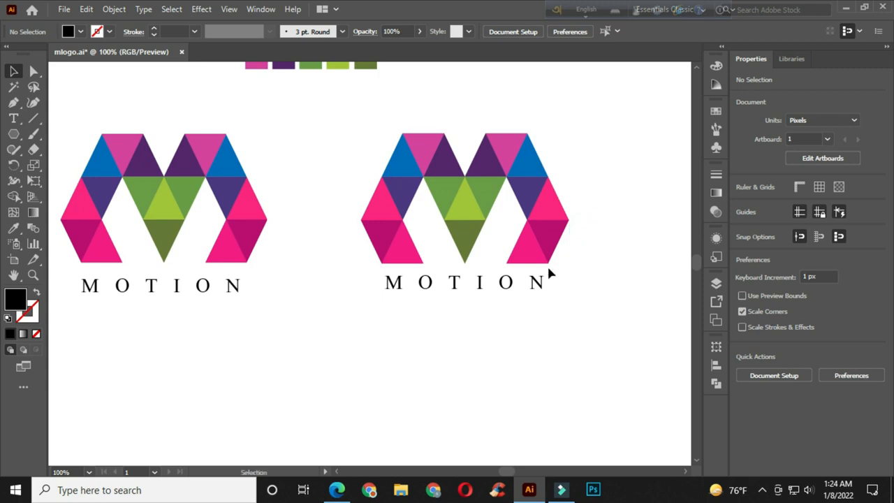
{"action": "left_click", "coordinate": [514, 283]}
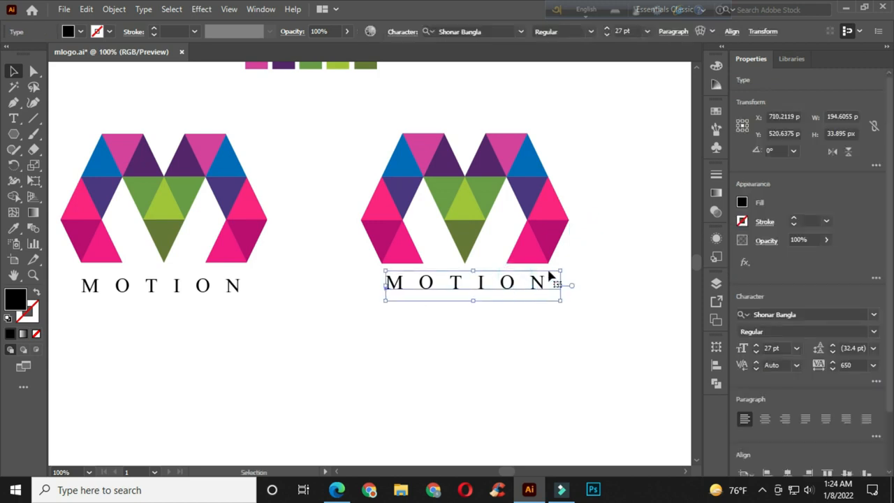
{"action": "left_click", "coordinate": [586, 260]}
Move both logos, their MOTION texts and the color swatches together about 26 px right and 37 px down.
{"action": "left_click_drag", "start_coordinate": [585, 260], "coordinate": [570, 276]}
{"action": "left_click_drag", "start_coordinate": [511, 191], "coordinate": [500, 223]}
{"action": "scroll", "coordinate": [508, 211], "scroll_direction": "down", "scroll_amount": 1}
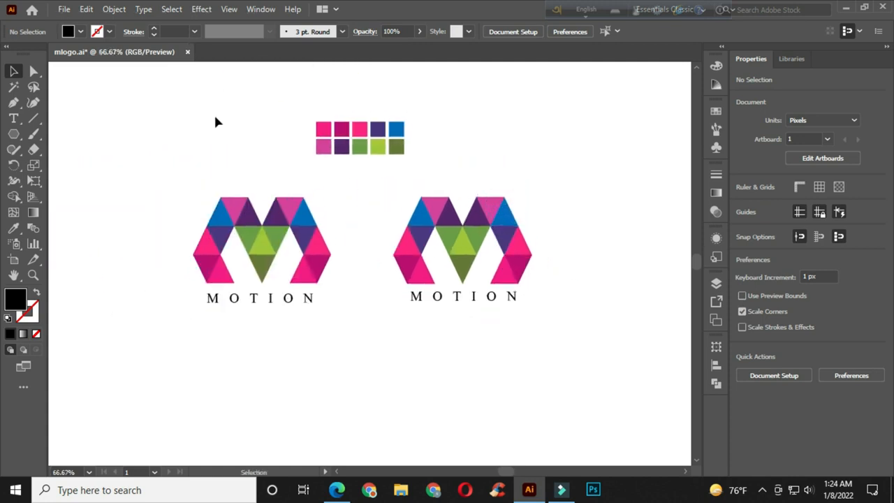
{"action": "left_click_drag", "start_coordinate": [216, 118], "coordinate": [498, 288]}
{"action": "left_click_drag", "start_coordinate": [464, 245], "coordinate": [479, 266]}
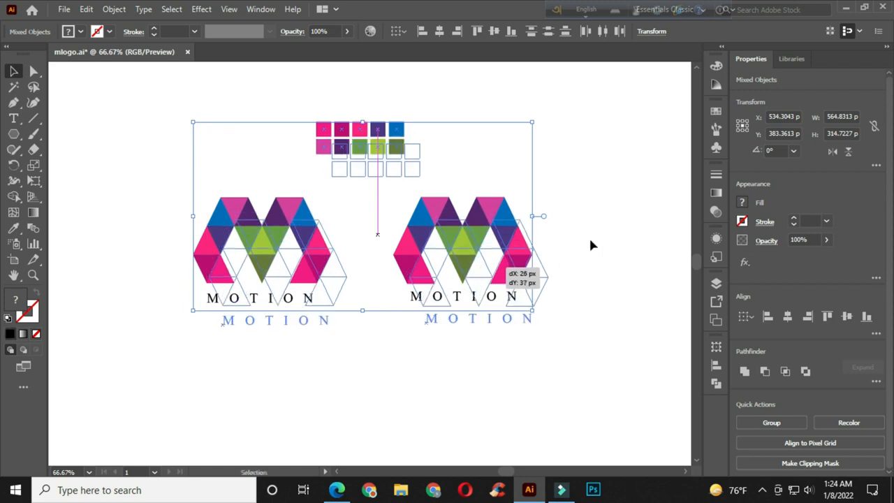
{"action": "left_click", "coordinate": [590, 239]}
{"action": "left_click_drag", "start_coordinate": [593, 251], "coordinate": [667, 248]}
{"action": "scroll", "coordinate": [519, 223], "scroll_direction": "up", "scroll_amount": 1}
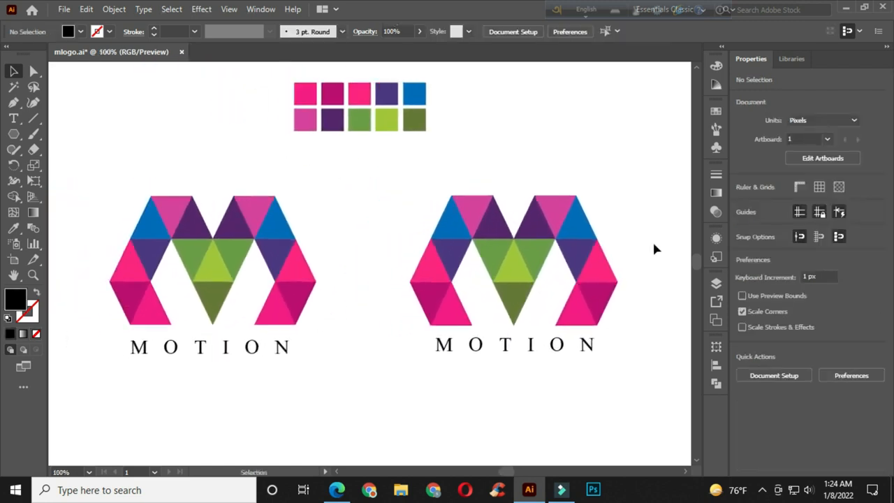
{"action": "left_click_drag", "start_coordinate": [591, 142], "coordinate": [592, 150]}
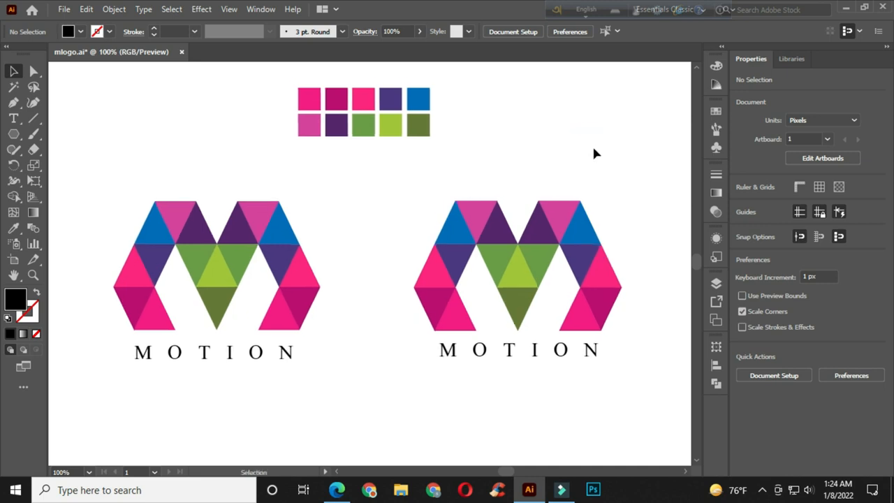